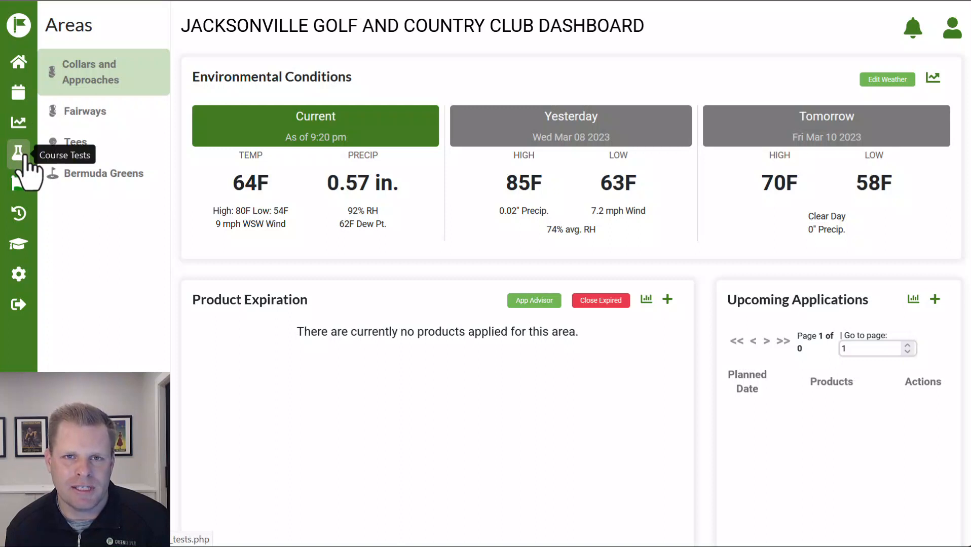
- Open the course's product inventory and choose Banner Maxx II as a new product to add
click(20, 190)
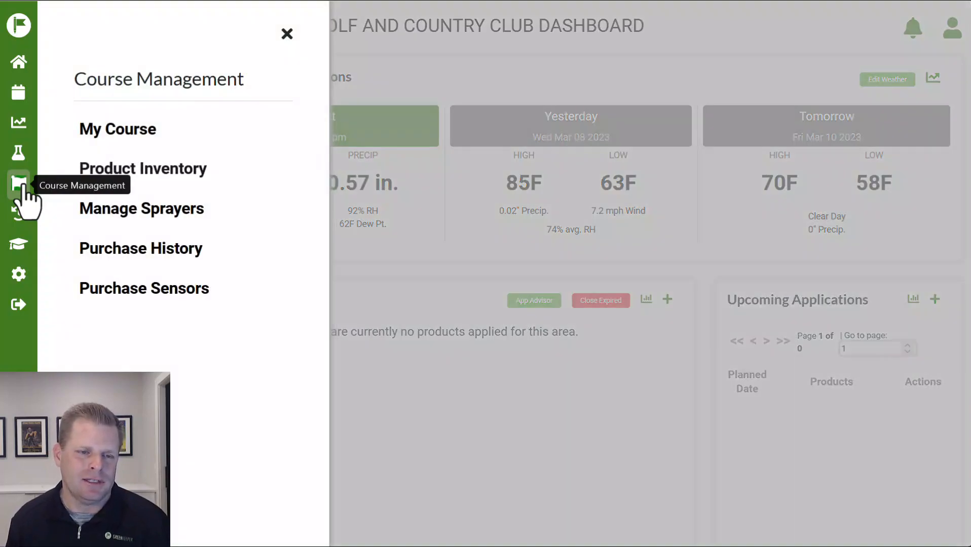
click(147, 170)
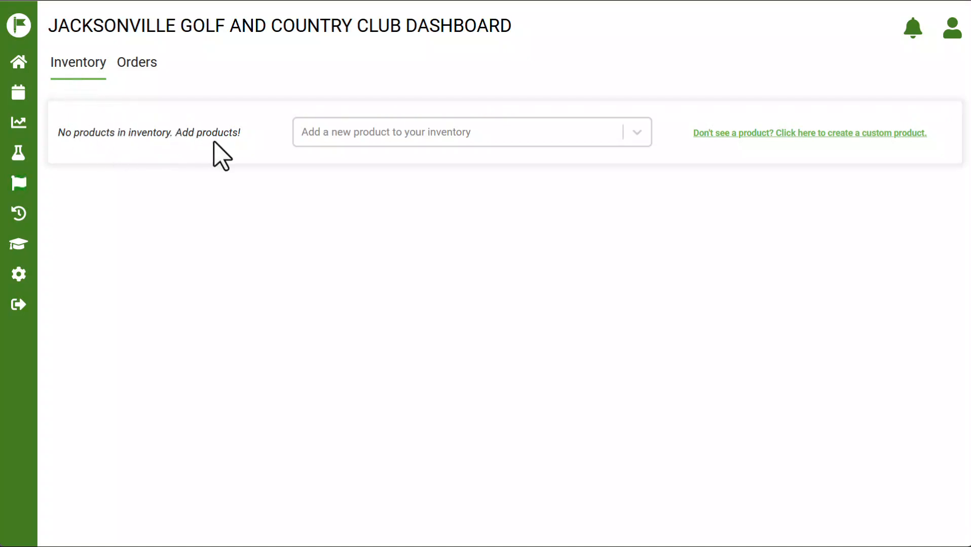
click(312, 137)
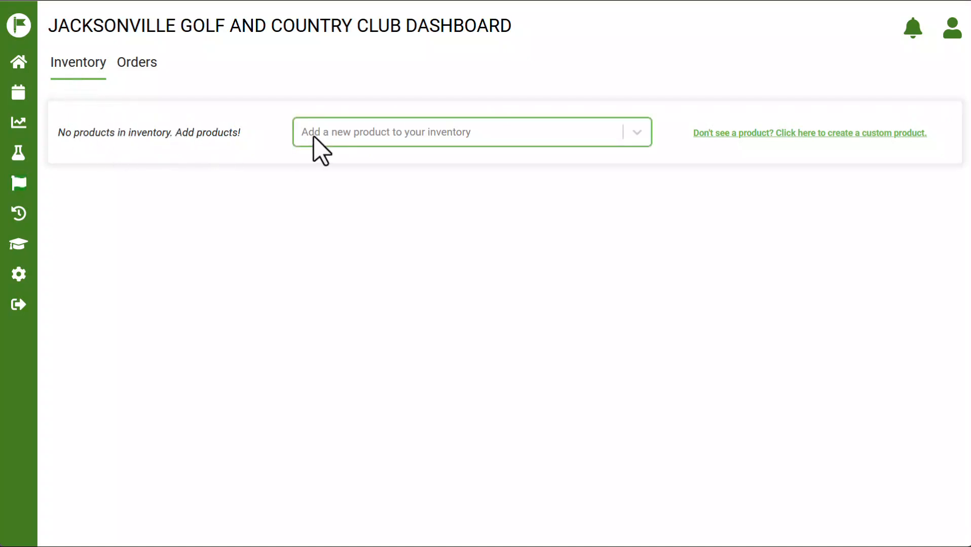
click(574, 140)
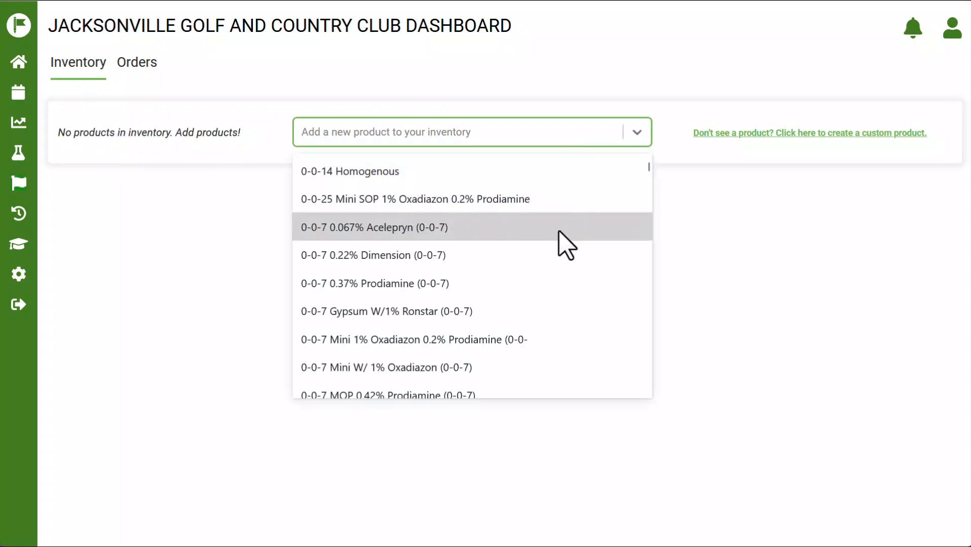
scroll(559, 240, down, 10)
scroll(559, 233, down, 6)
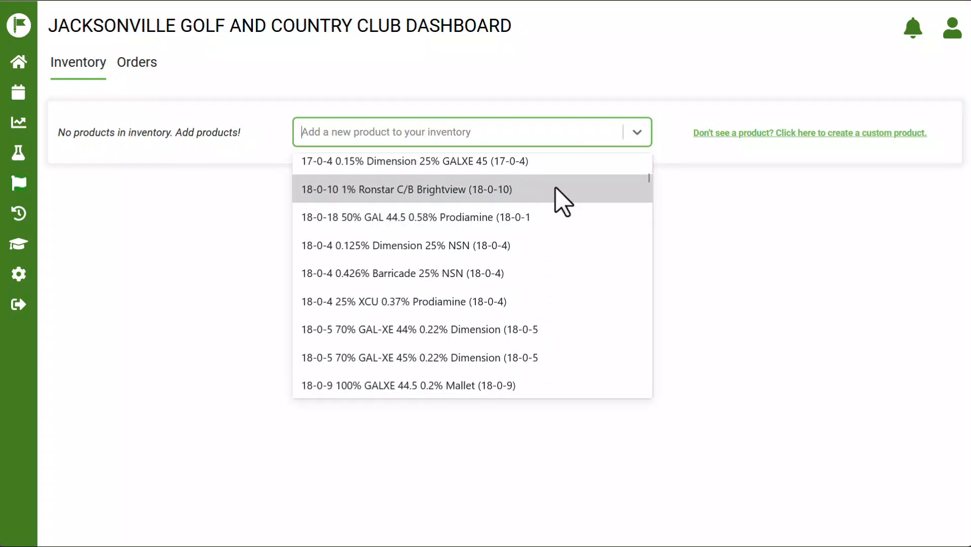
text(ban)
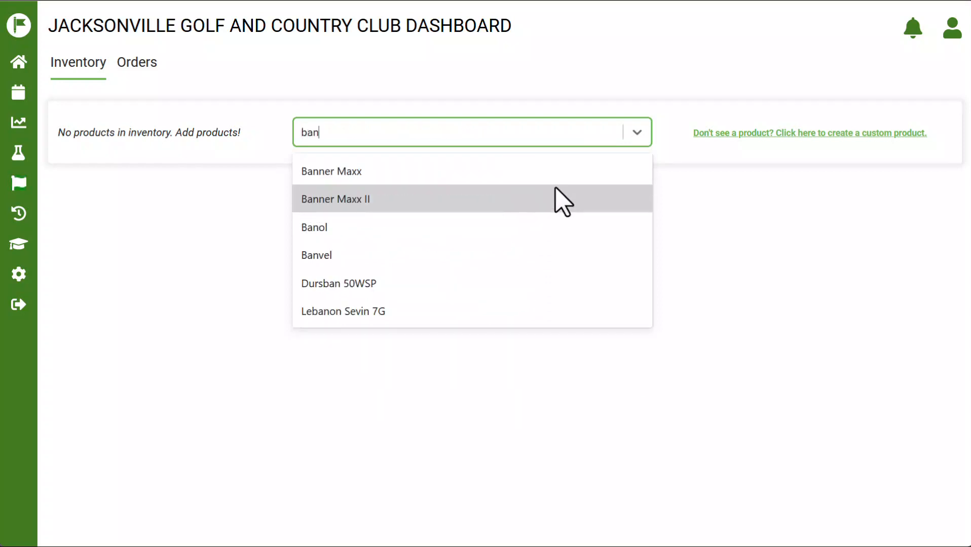
click(553, 198)
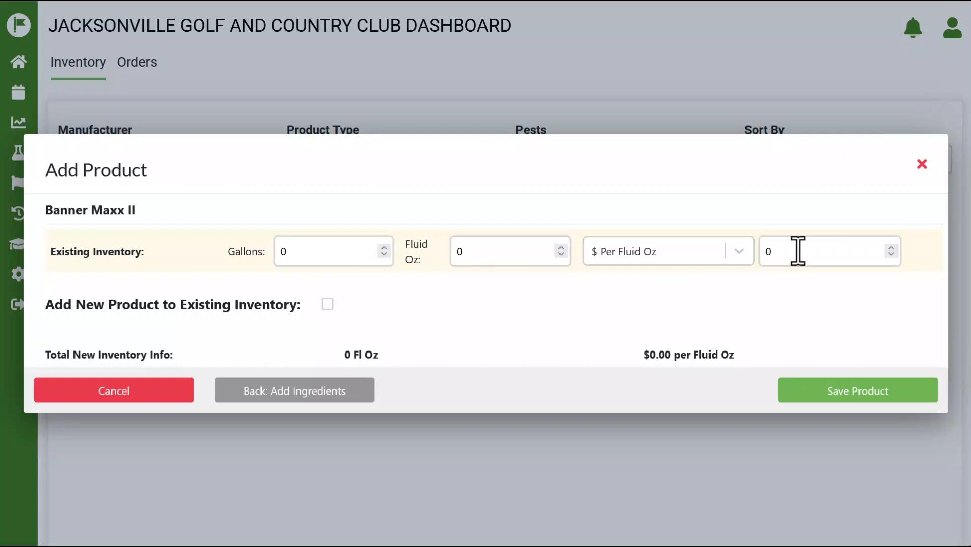
- Add new product in a case of 1 (1 Gallons) container, with 5 containers at a unit price of $248
click(327, 306)
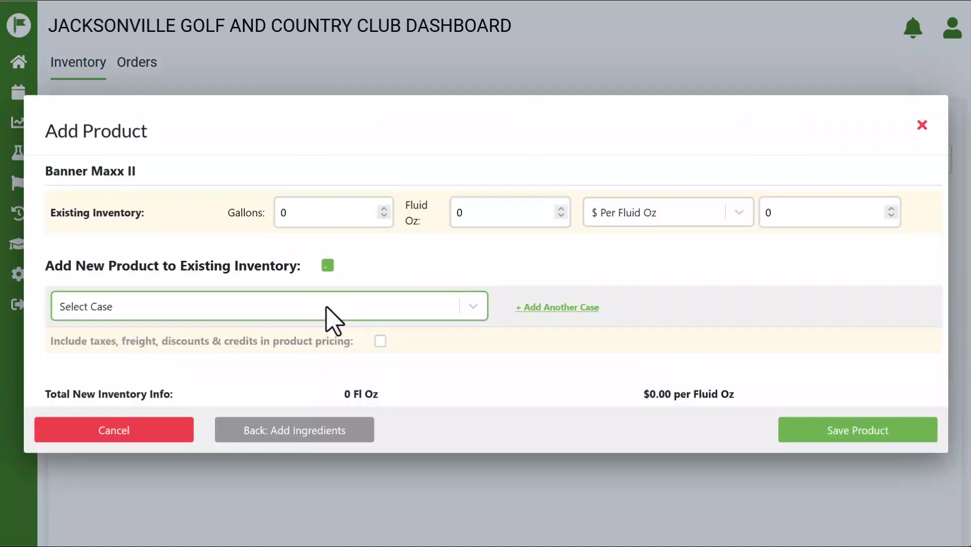
click(314, 315)
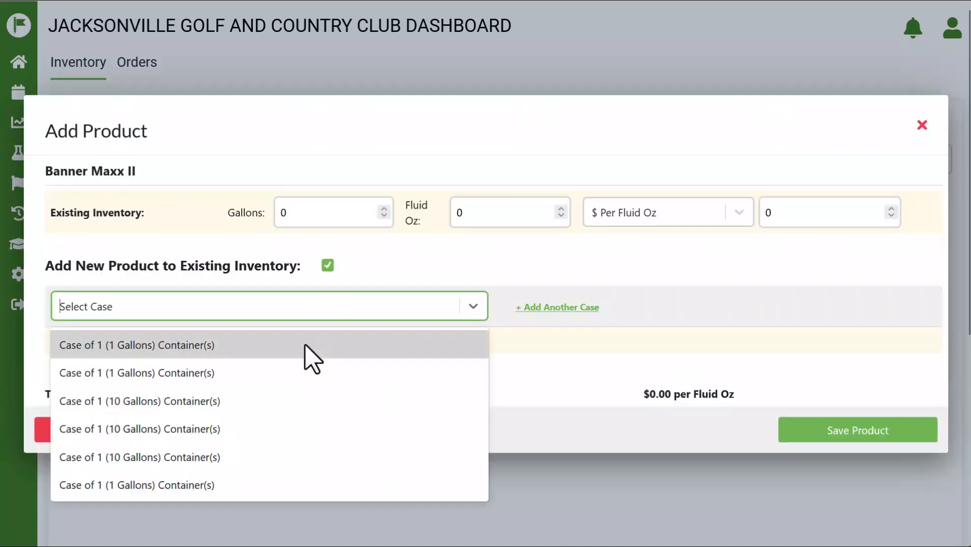
click(305, 346)
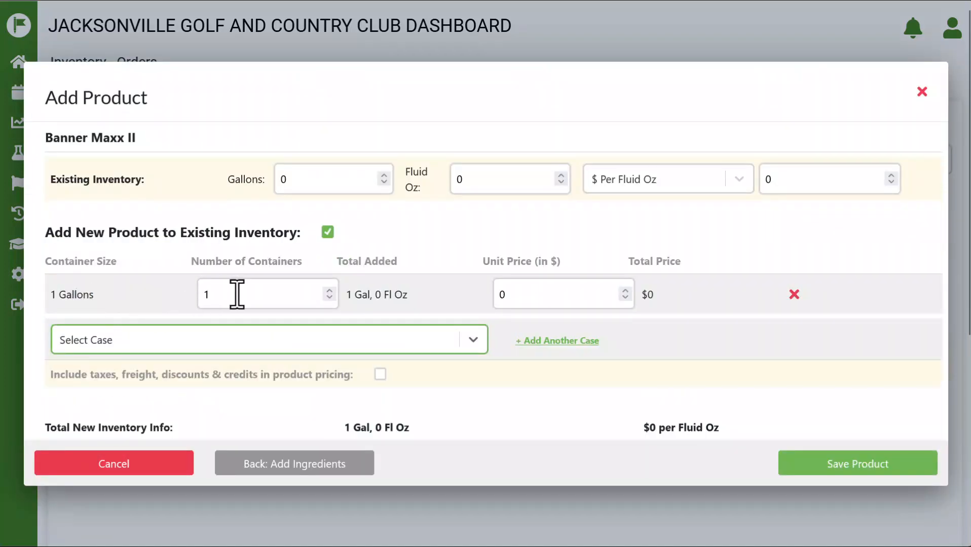
click(536, 296)
drag(239, 295, 161, 294)
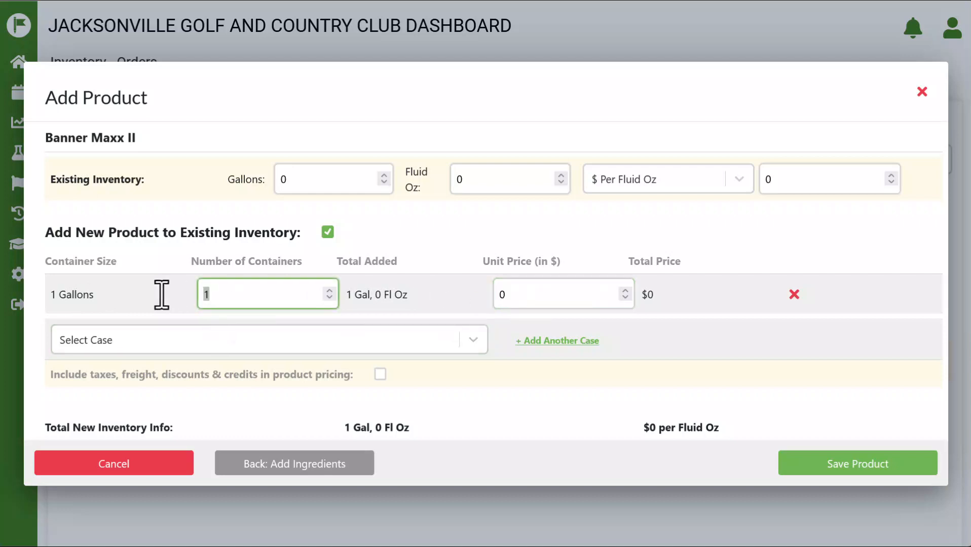
text(5)
click(512, 294)
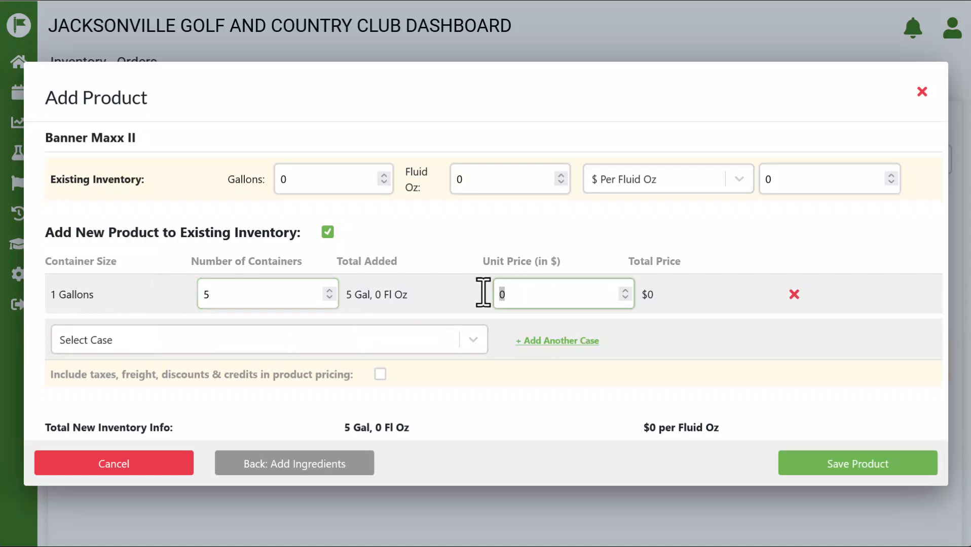
text(248)
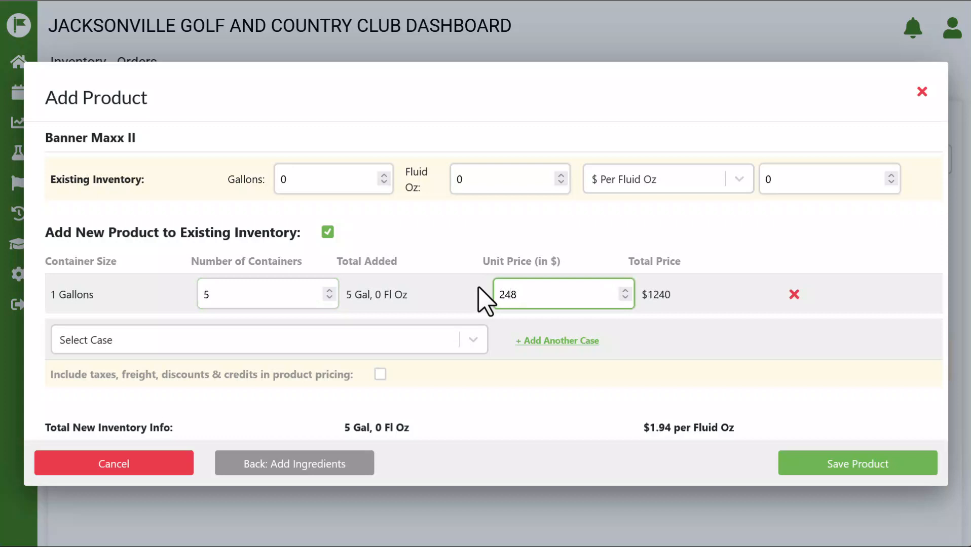
click(575, 231)
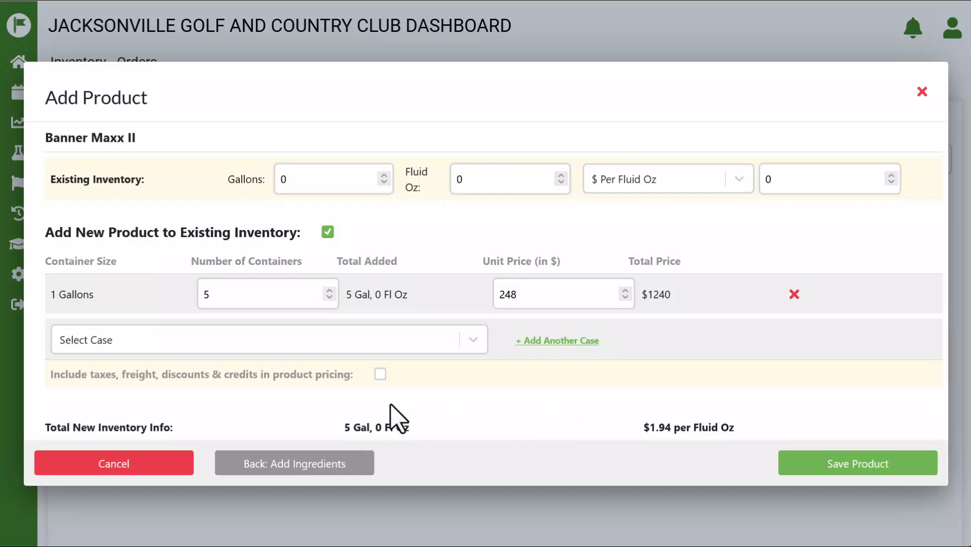
- Include extra charges in the Banner Maxx II pricing with taxes of 100 and discounts or credits of 300, and save the product
click(379, 376)
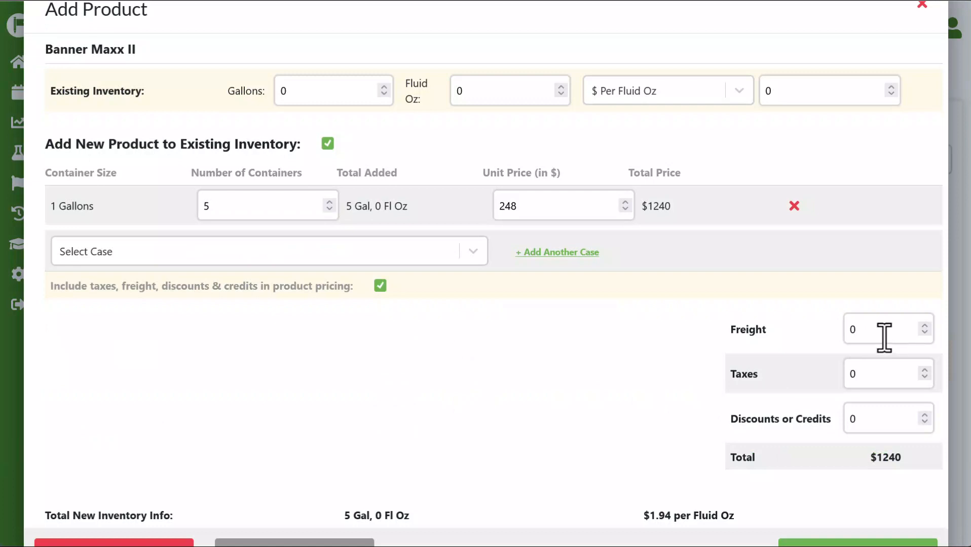
click(842, 375)
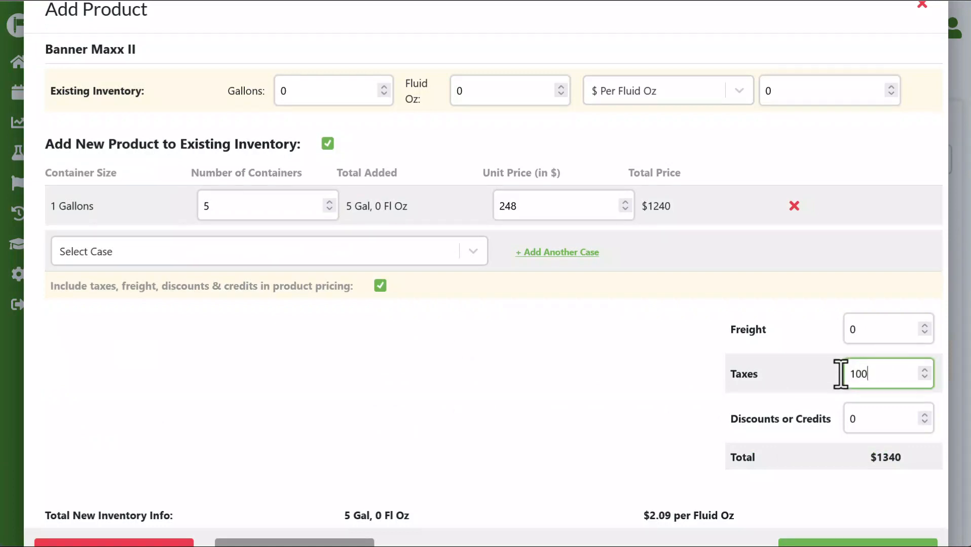
click(847, 419)
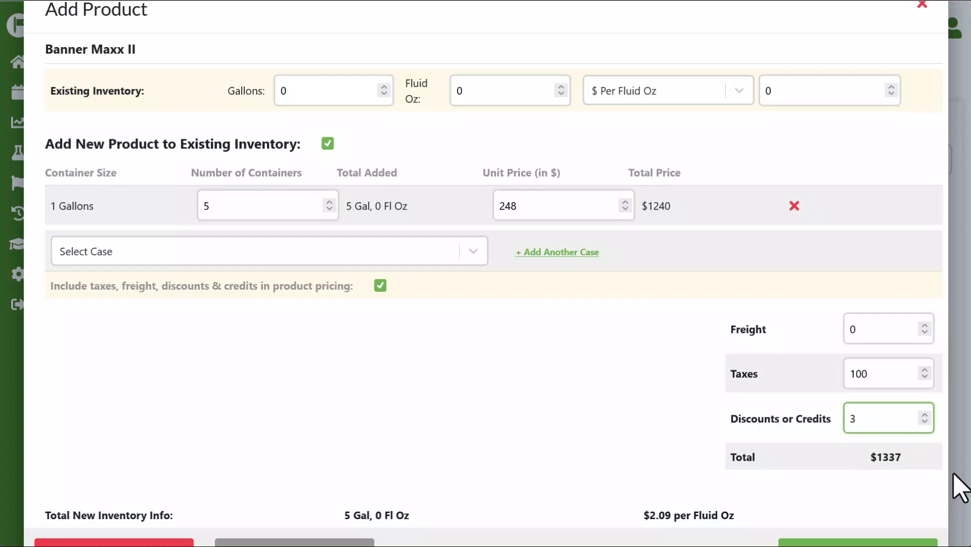
click(681, 426)
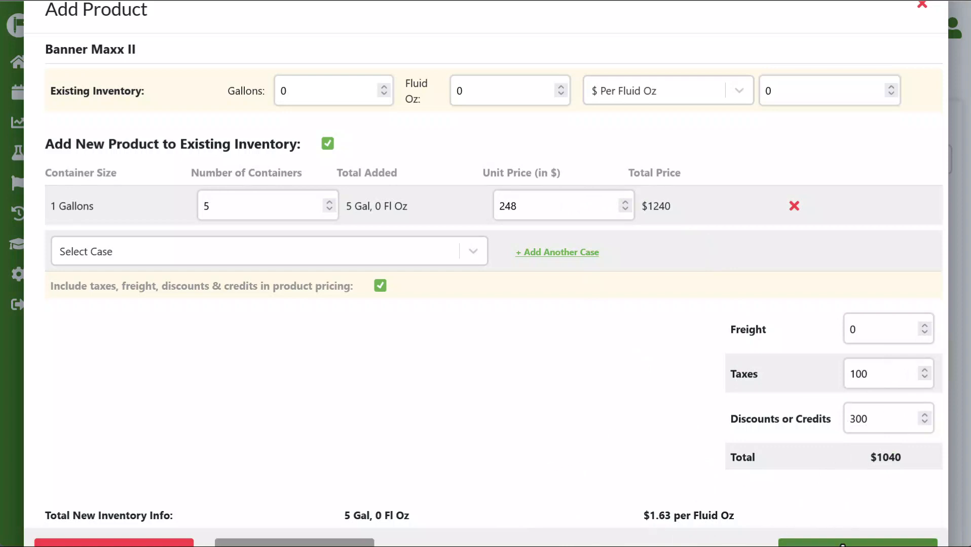
click(841, 542)
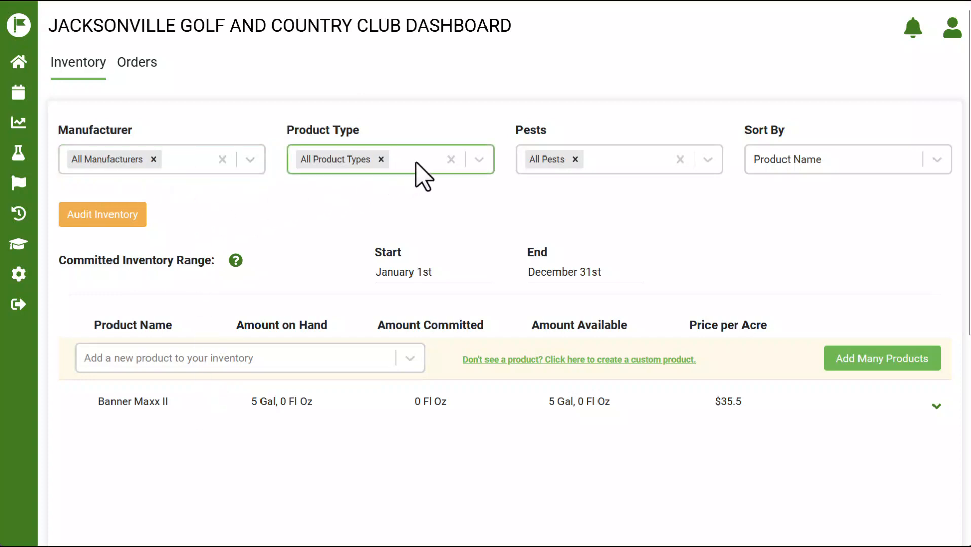
click(622, 163)
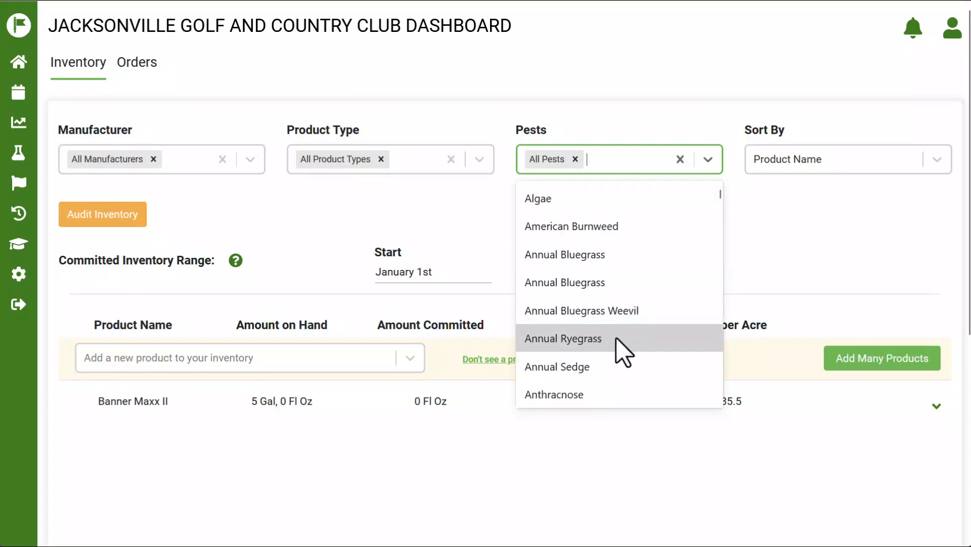
scroll(603, 398, down, 5)
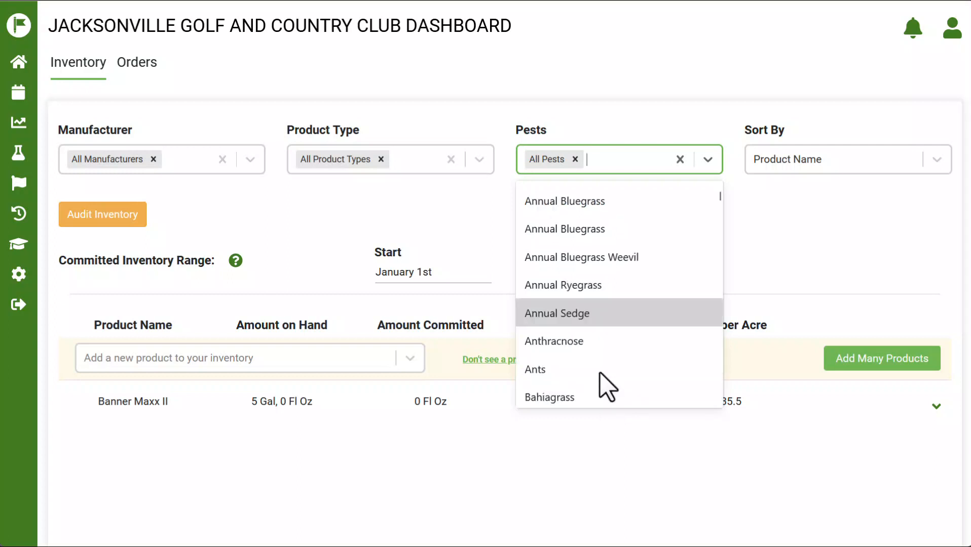
scroll(599, 357, up, 10)
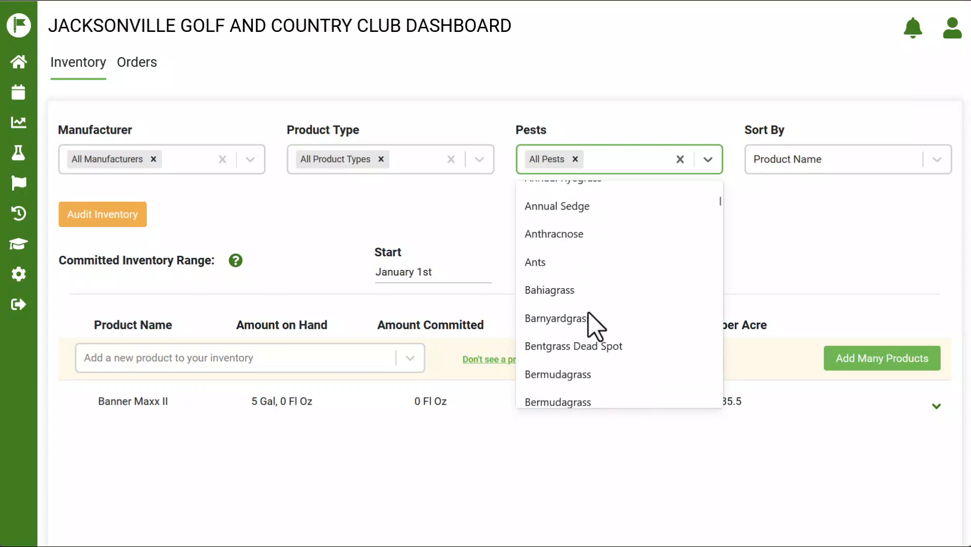
click(749, 223)
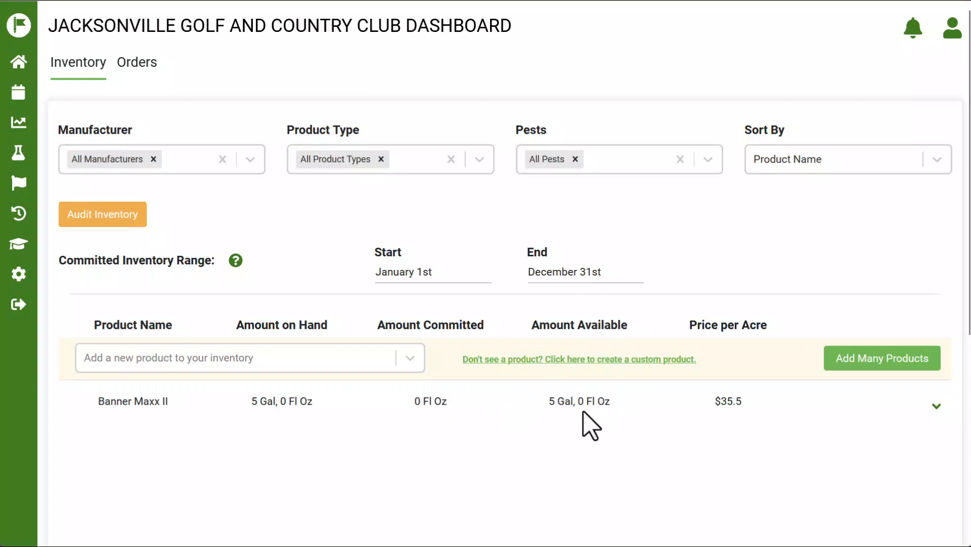
- Expand the Banner Maxx II inventory entry and examine its product label and details
click(937, 408)
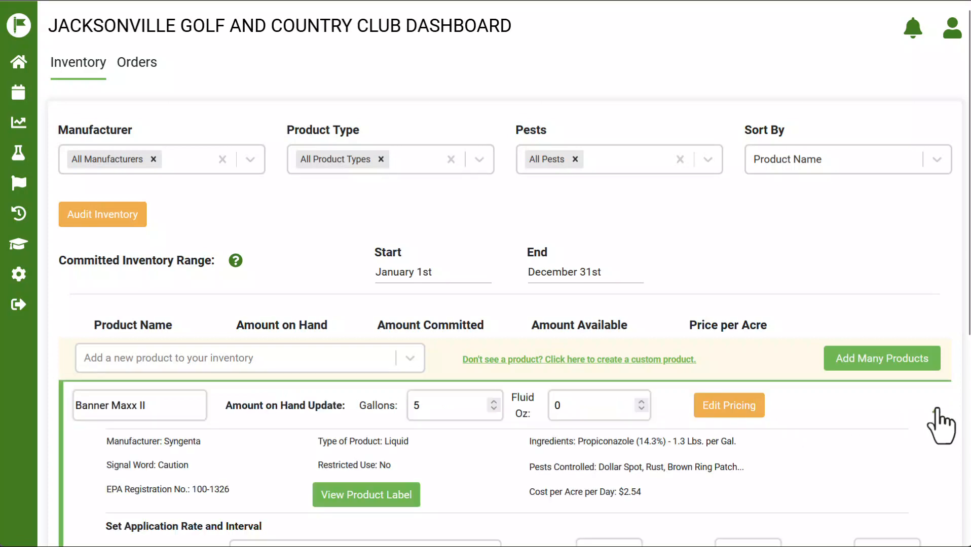
scroll(942, 418, down, 3)
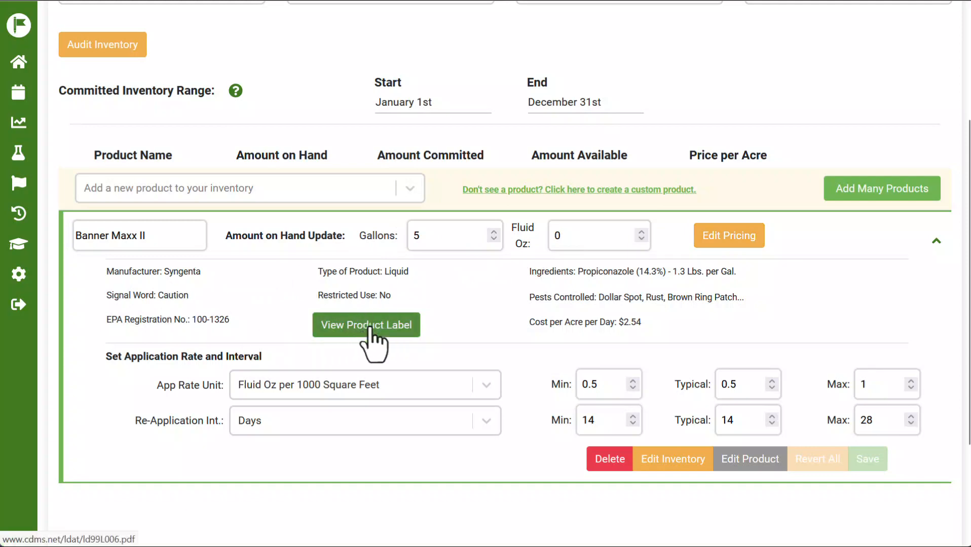
click(368, 328)
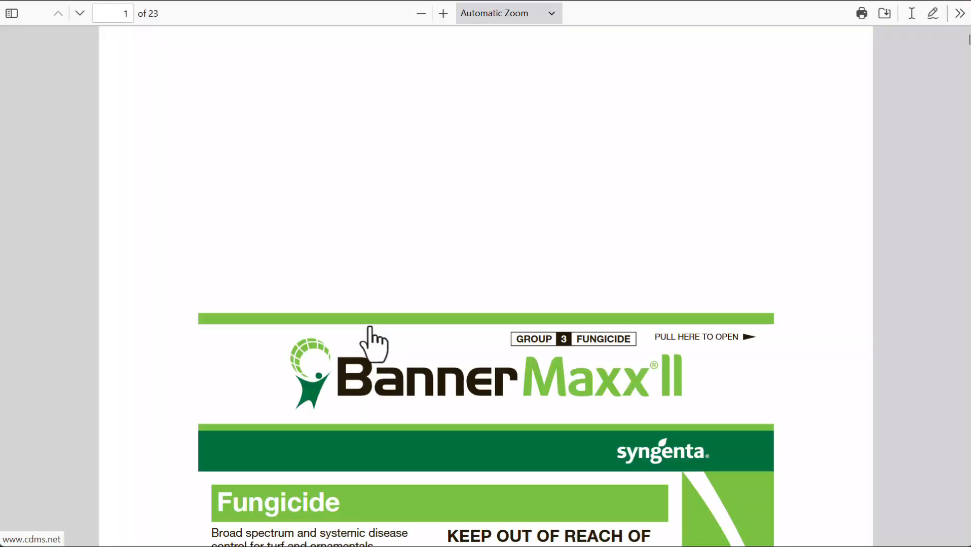
scroll(456, 340, down, 5)
scroll(458, 335, down, 10)
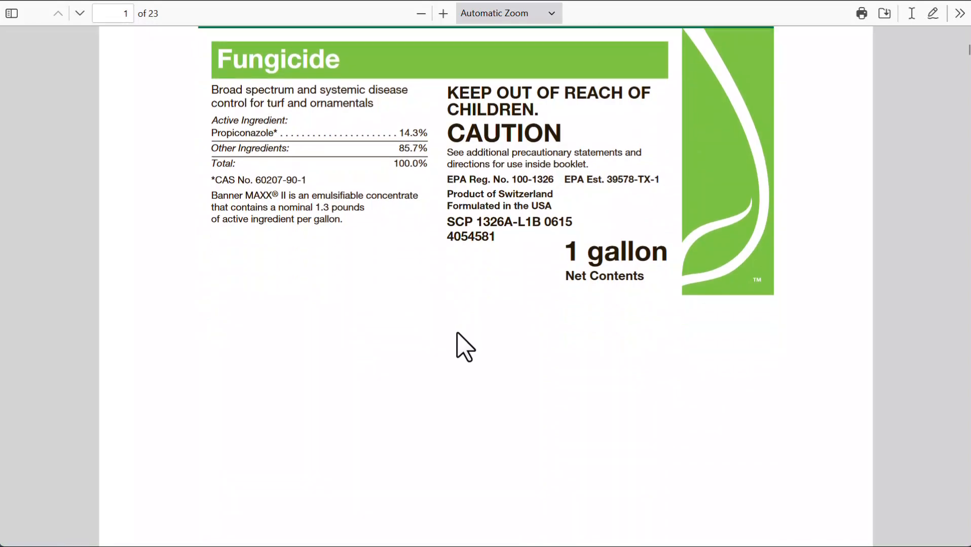
click(378, 2)
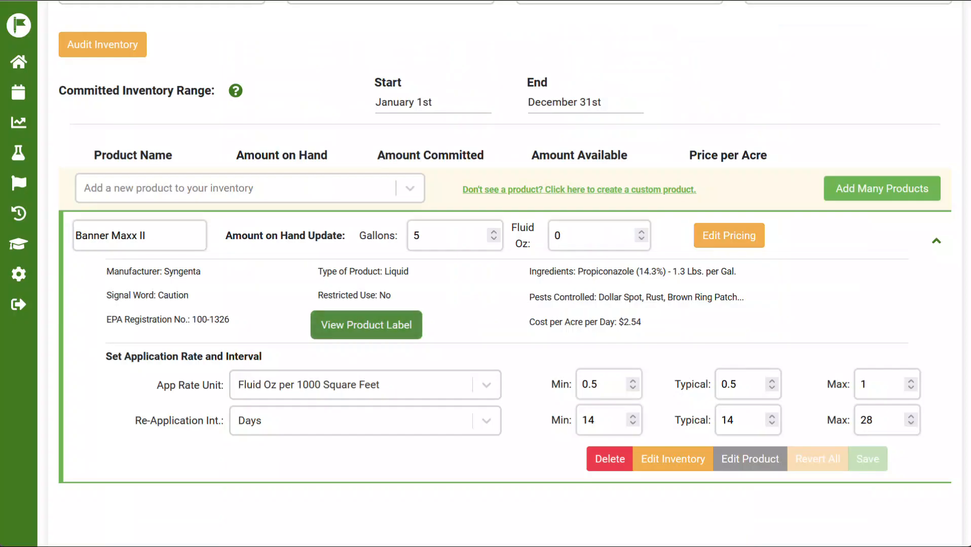
mouse_move(573, 302)
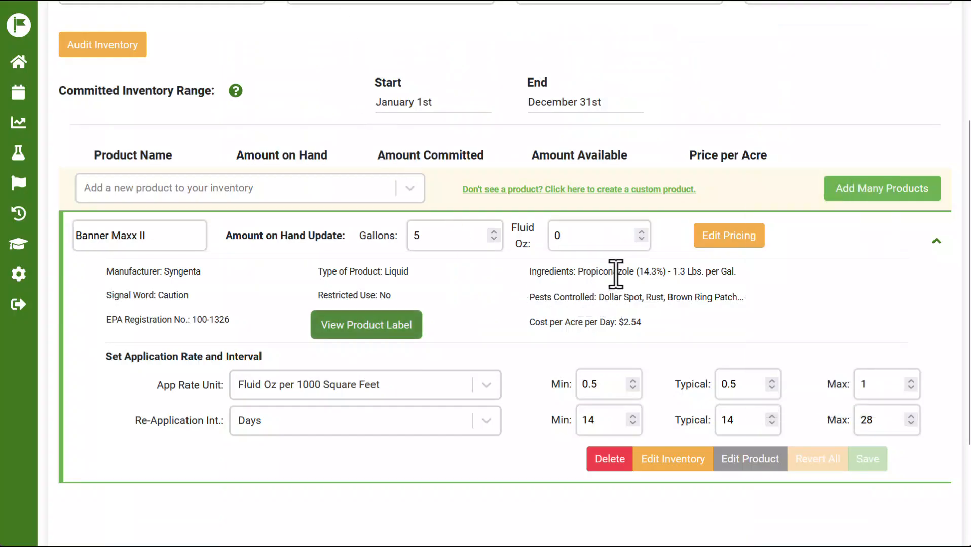
mouse_move(638, 297)
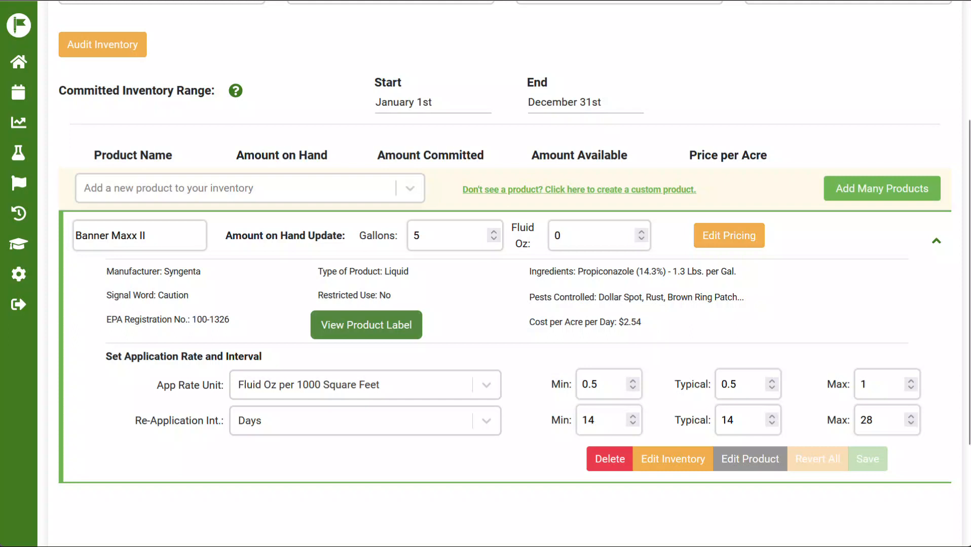
- Set Banner Maxx II's typical application rate to 1 fluid oz per 1000 square feet and its typical re-application interval to 21 days
click(743, 385)
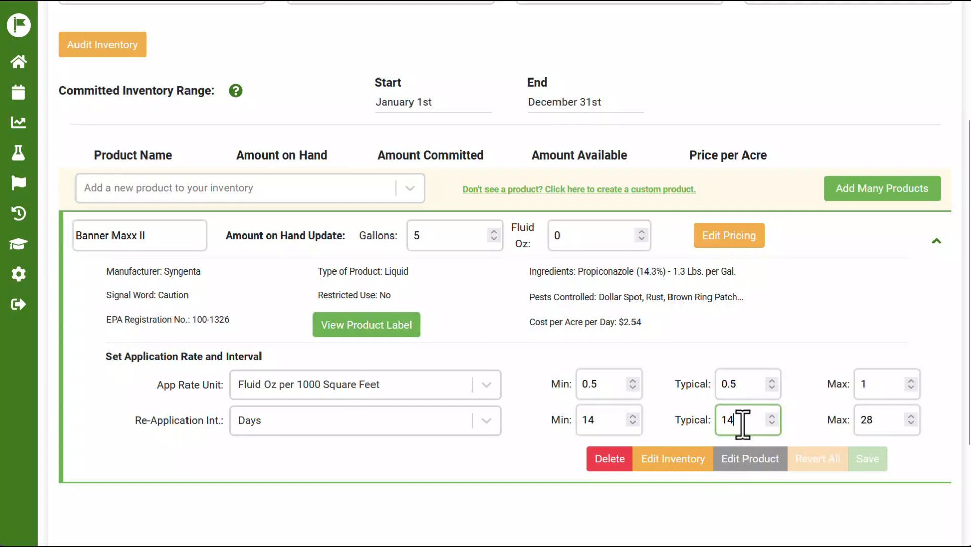
double_click(747, 385)
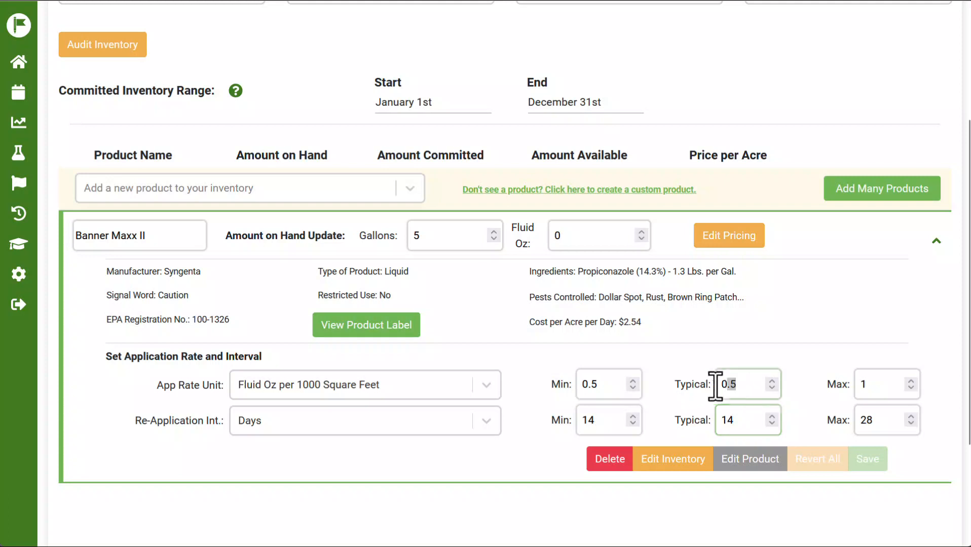
text(1)
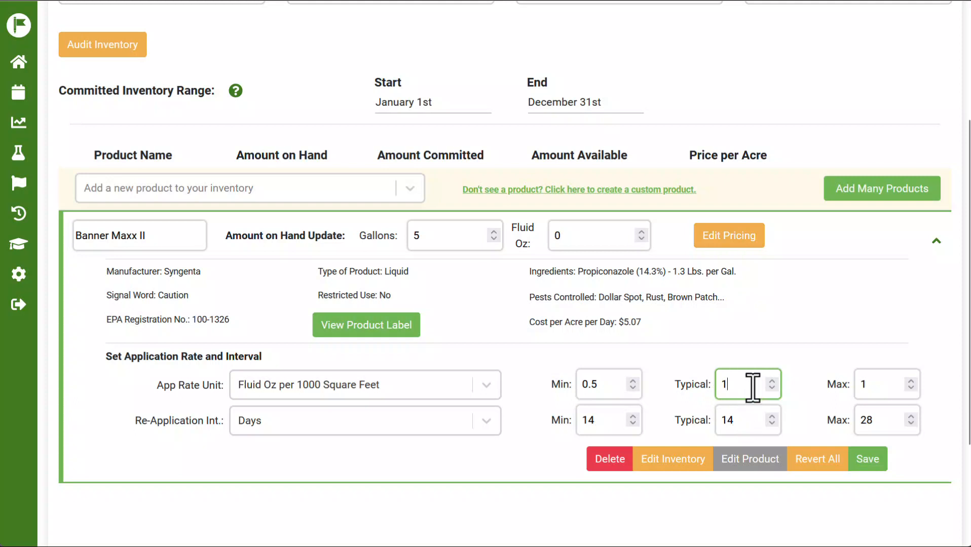
key(Tab)
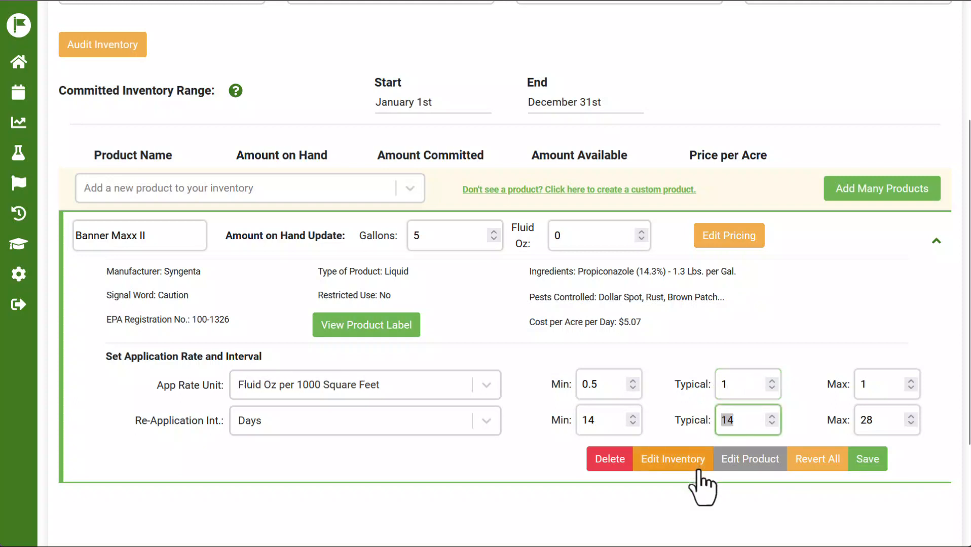
text(21)
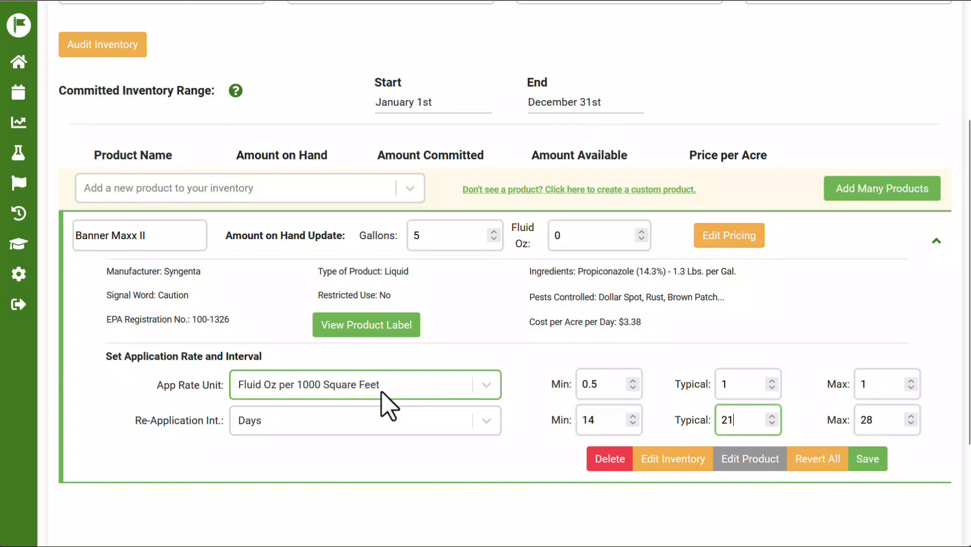
- Review the application rate unit and re-application interval unit options for Banner Maxx II, and save the product's edits
click(371, 403)
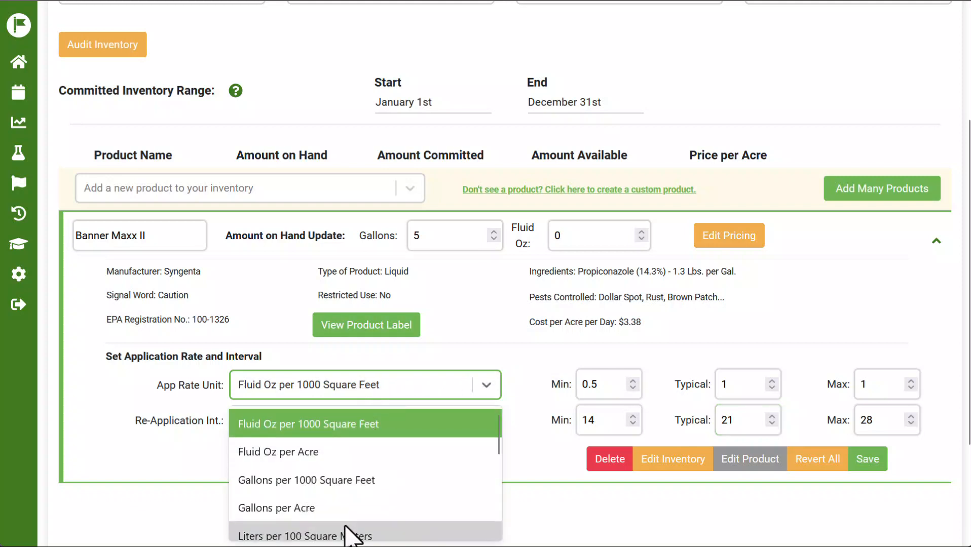
click(526, 378)
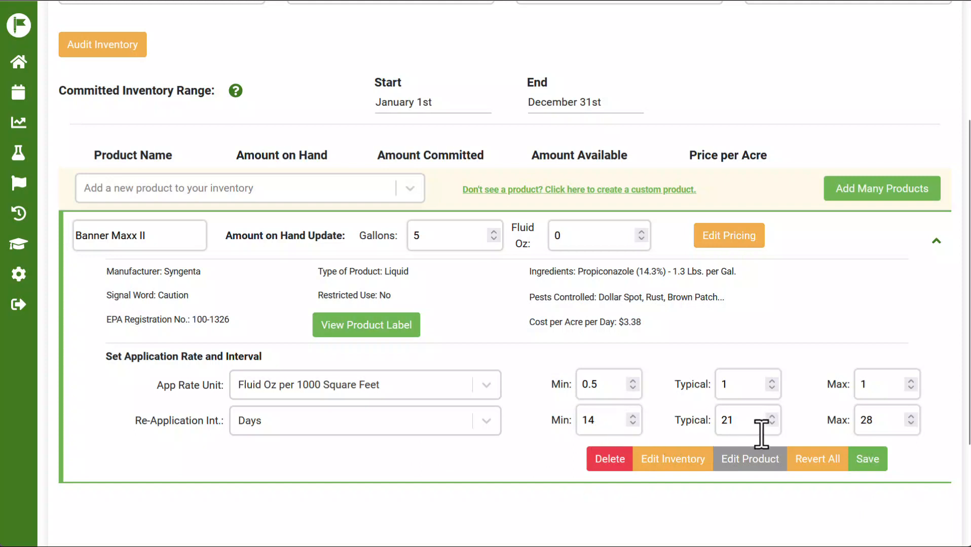
click(481, 428)
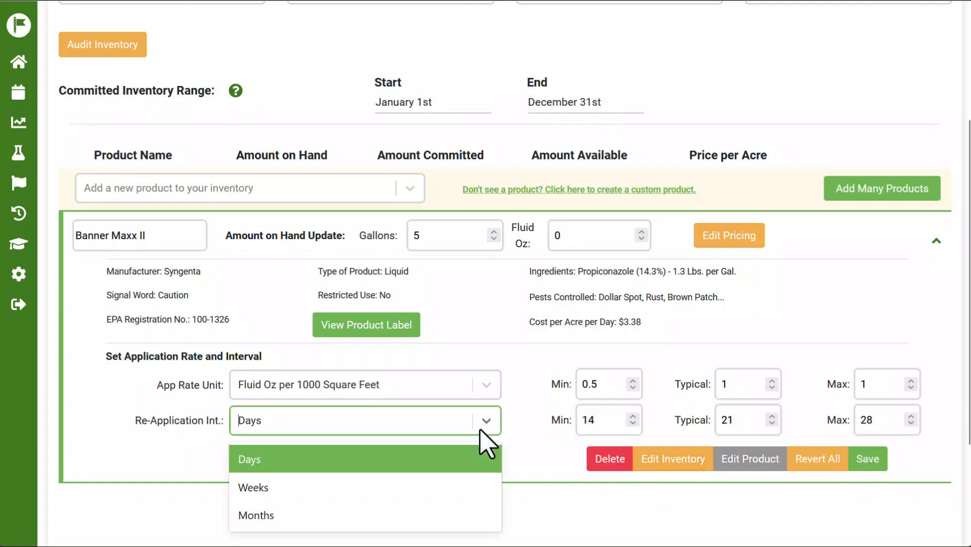
click(523, 435)
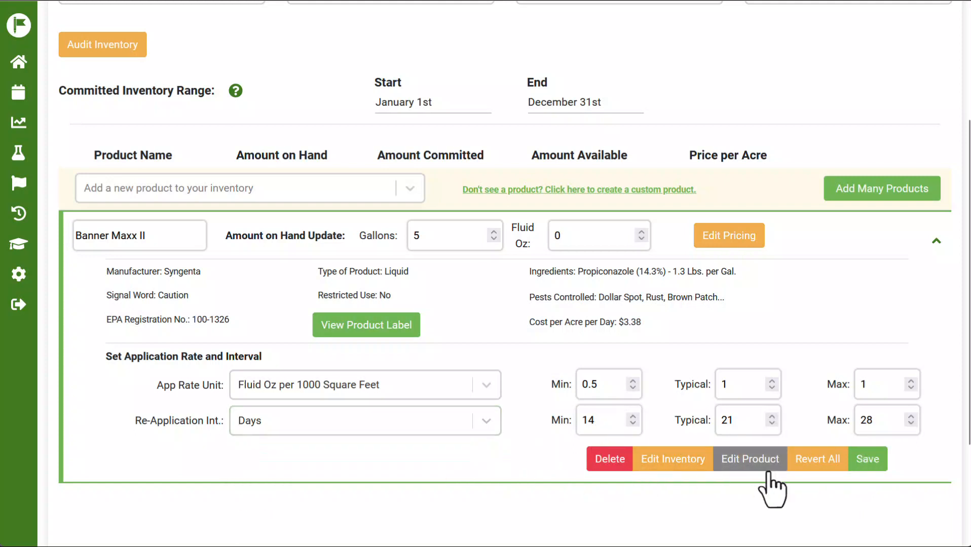
click(868, 462)
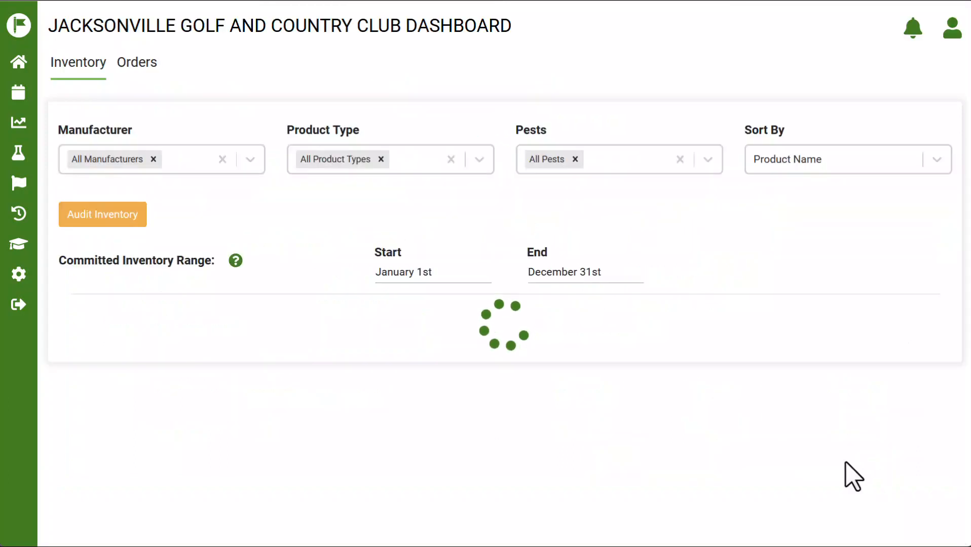
- Add Trimmit 2SC to the inventory with an existing amount of 10 gallons
click(310, 364)
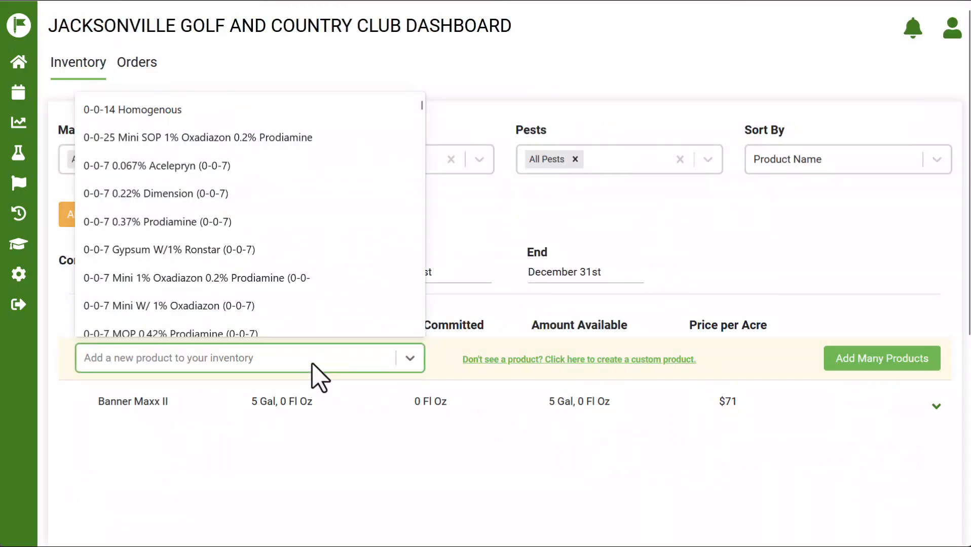
text(tr)
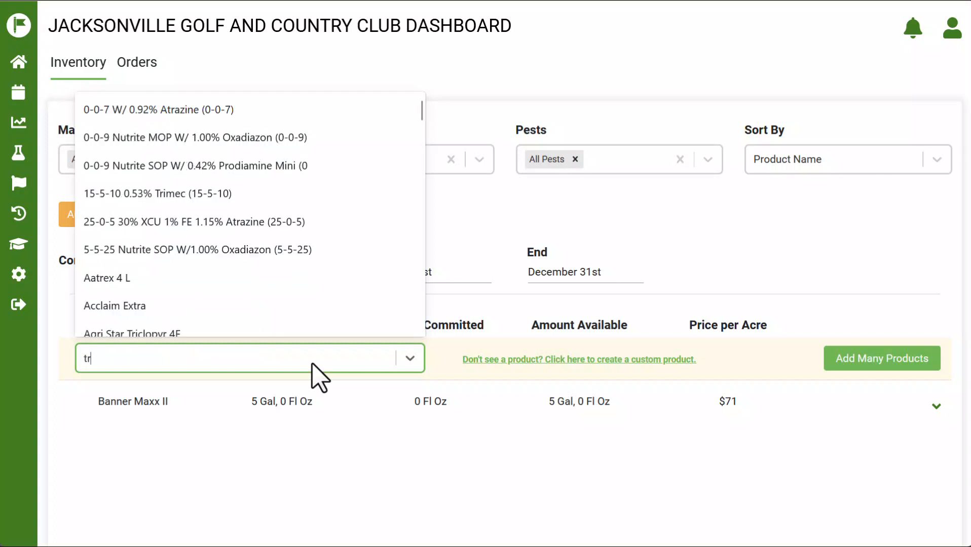
text(im)
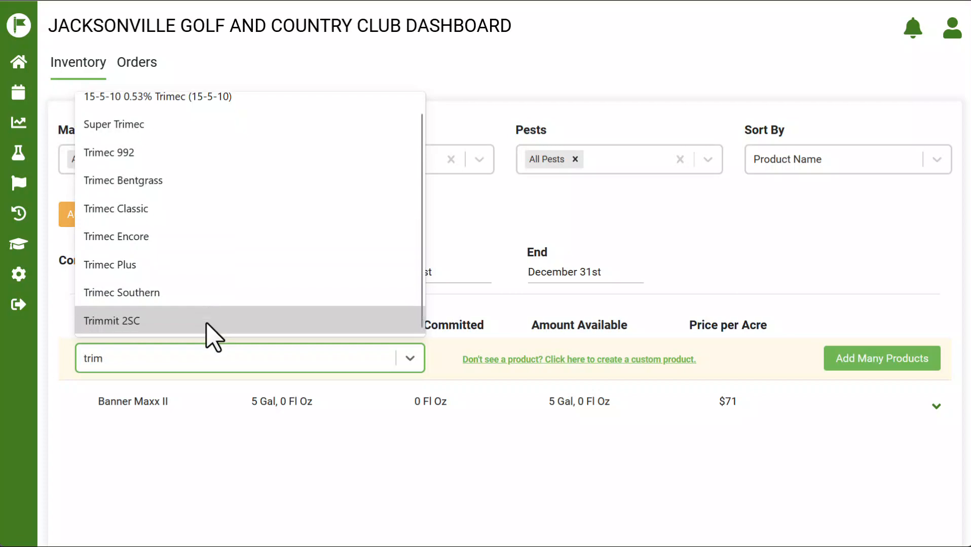
click(206, 320)
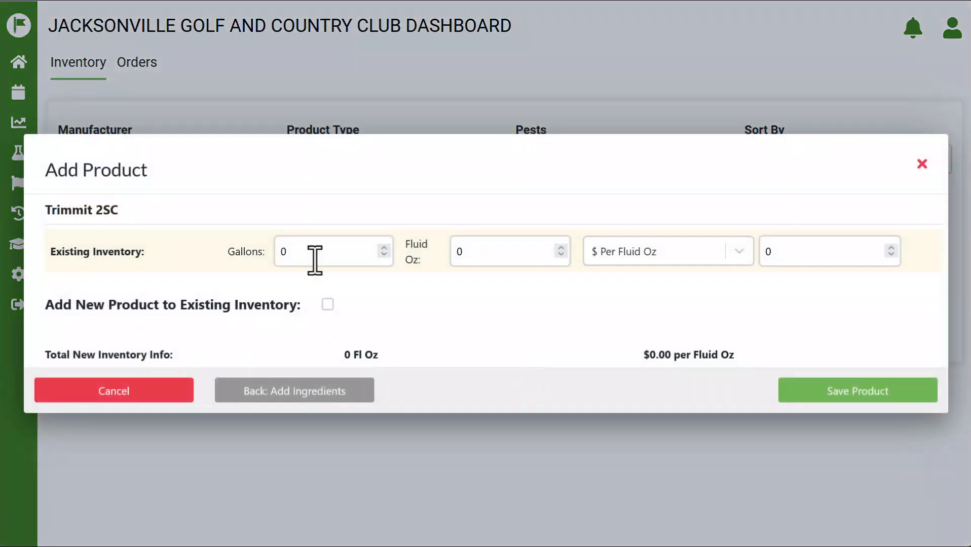
drag(315, 259, 265, 257)
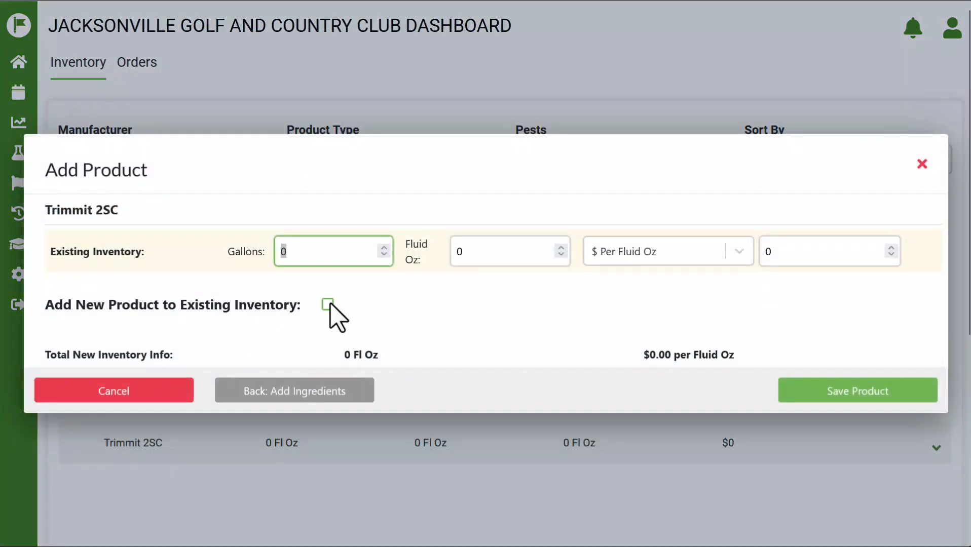
text(10)
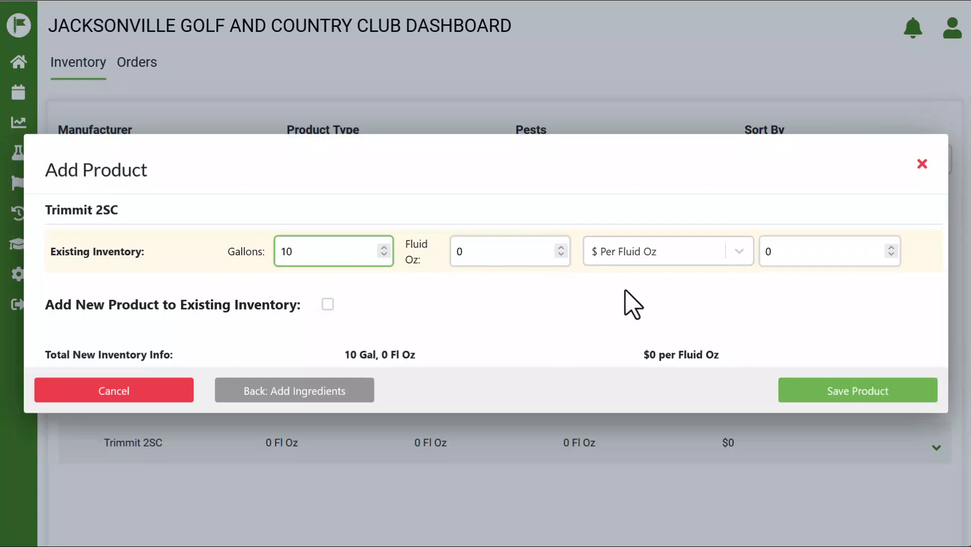
- Price the existing Trimmit 2SC inventory at $560 per gallon and save the product
click(714, 258)
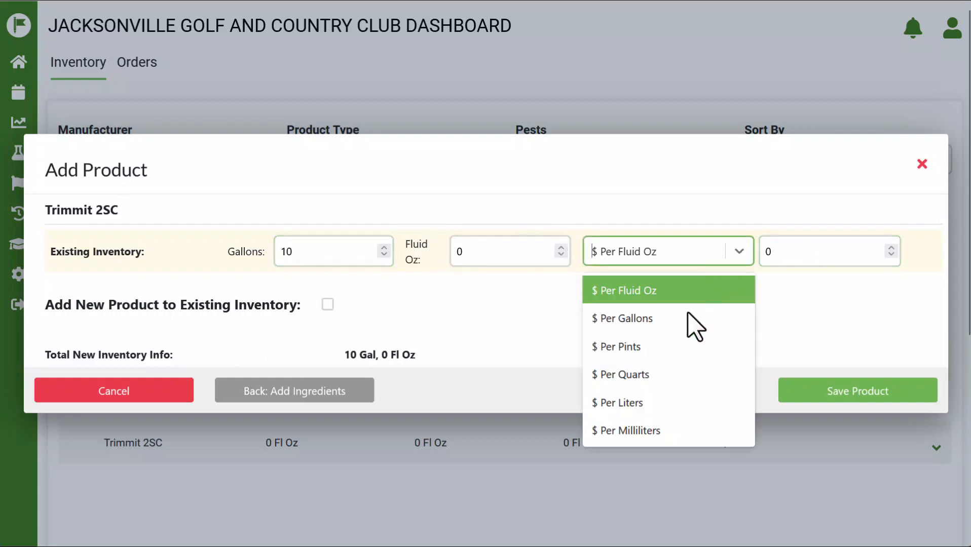
click(689, 319)
click(817, 253)
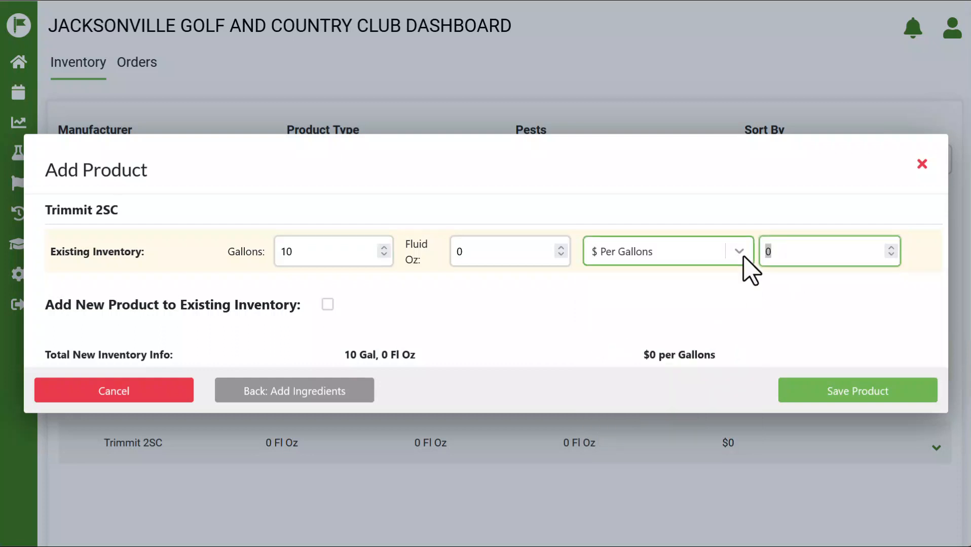
text(560)
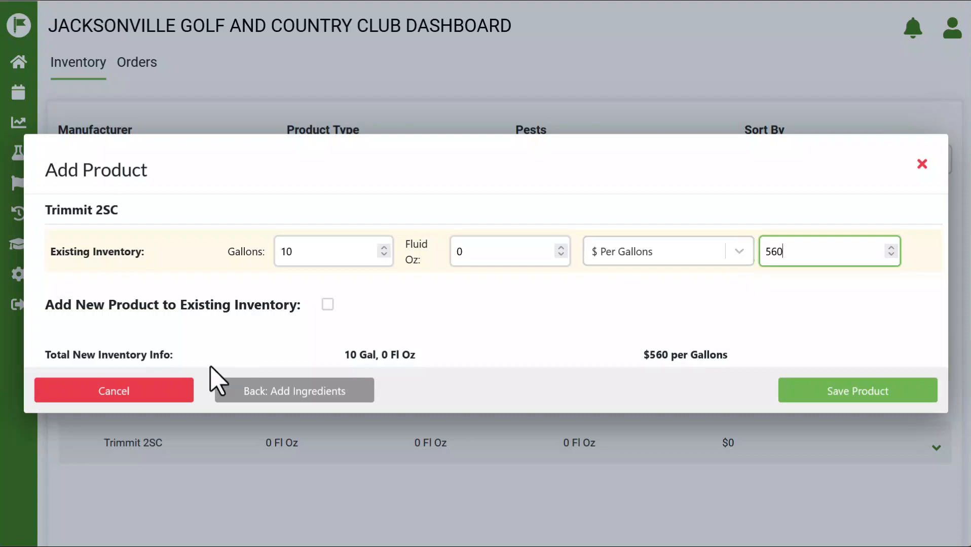
click(838, 400)
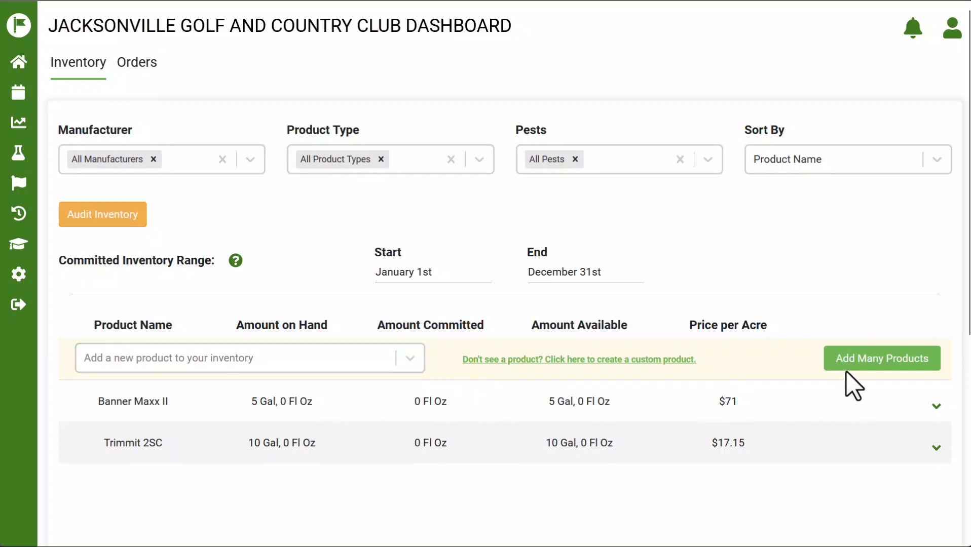
- Browse the list of products available to add to the inventory, and close it without choosing one
click(379, 361)
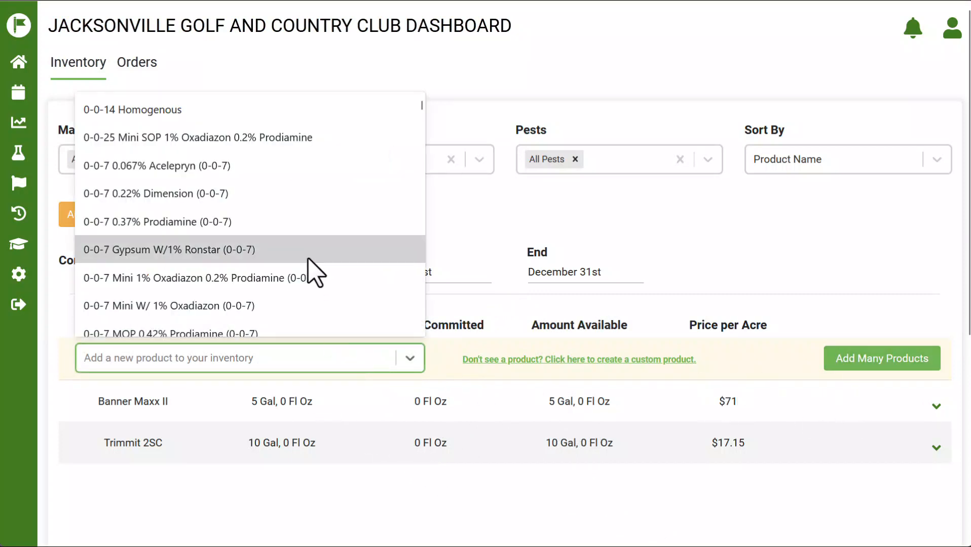
scroll(314, 271, down, 5)
scroll(313, 272, down, 2)
scroll(319, 270, down, 6)
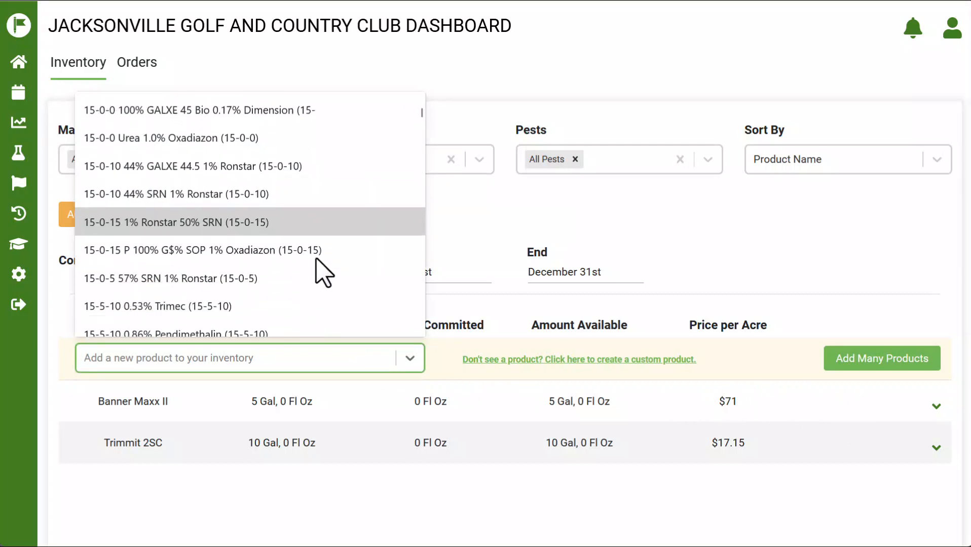
scroll(323, 278, up, 3)
scroll(325, 281, up, 5)
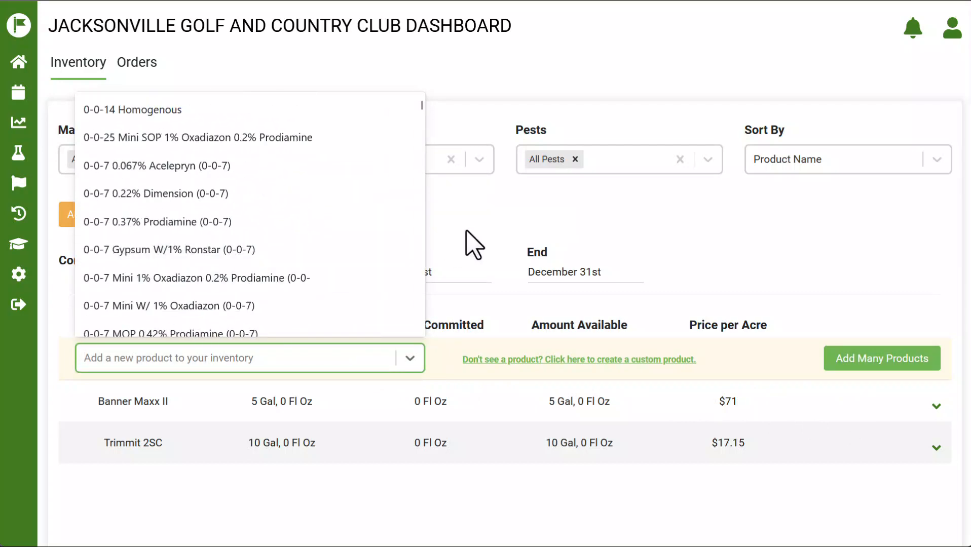
click(476, 244)
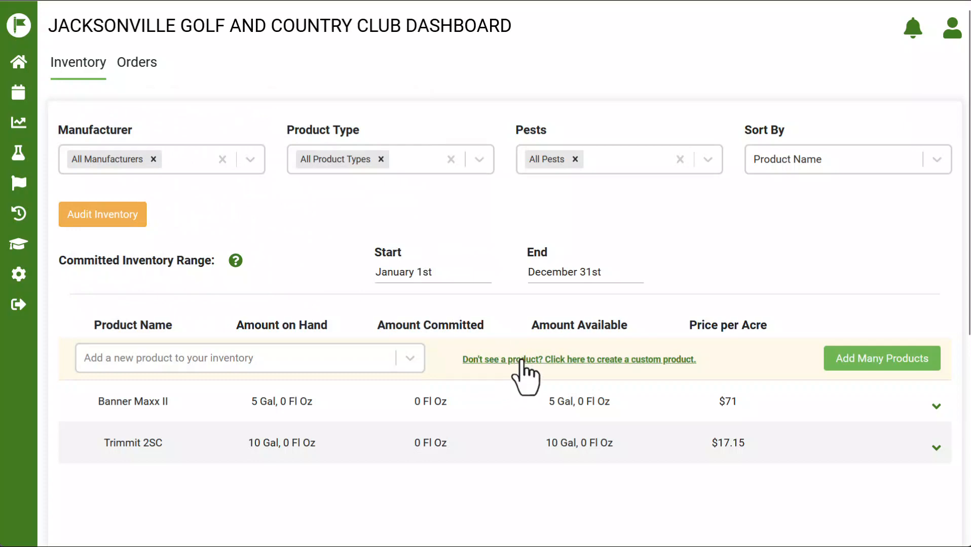
- Start a custom product named Generic Fungicide and look through the manufacturer options, keeping None
click(522, 361)
click(291, 199)
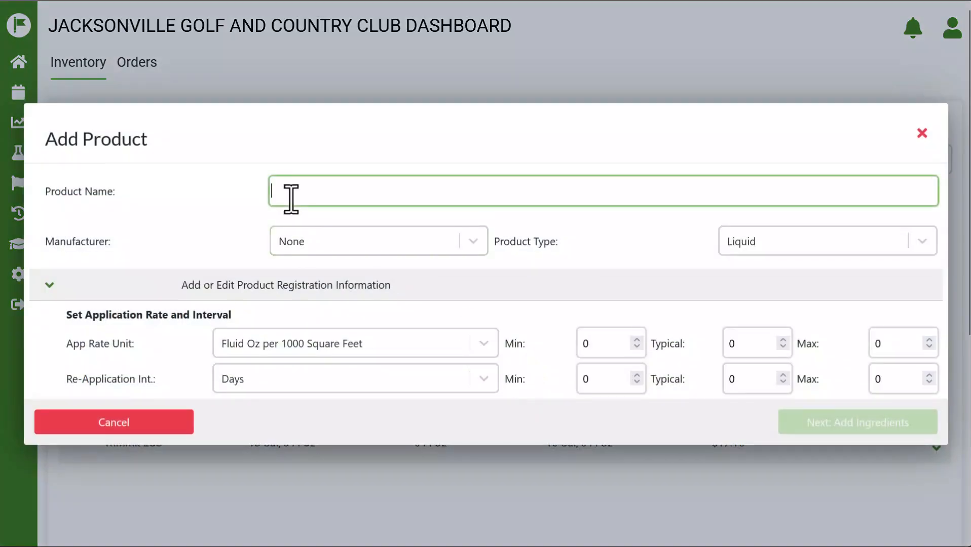
text(Generic Fungicide)
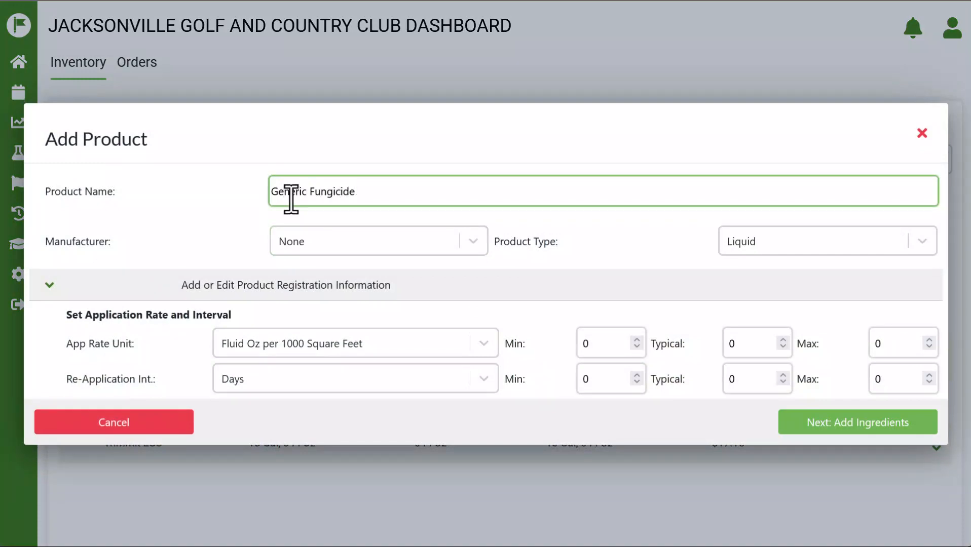
click(309, 243)
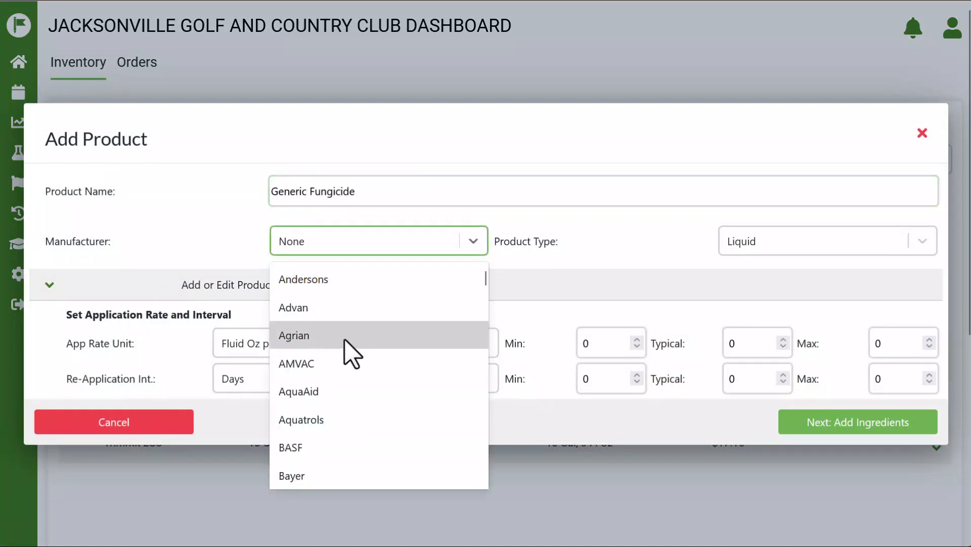
scroll(347, 355, down, 5)
scroll(354, 374, down, 3)
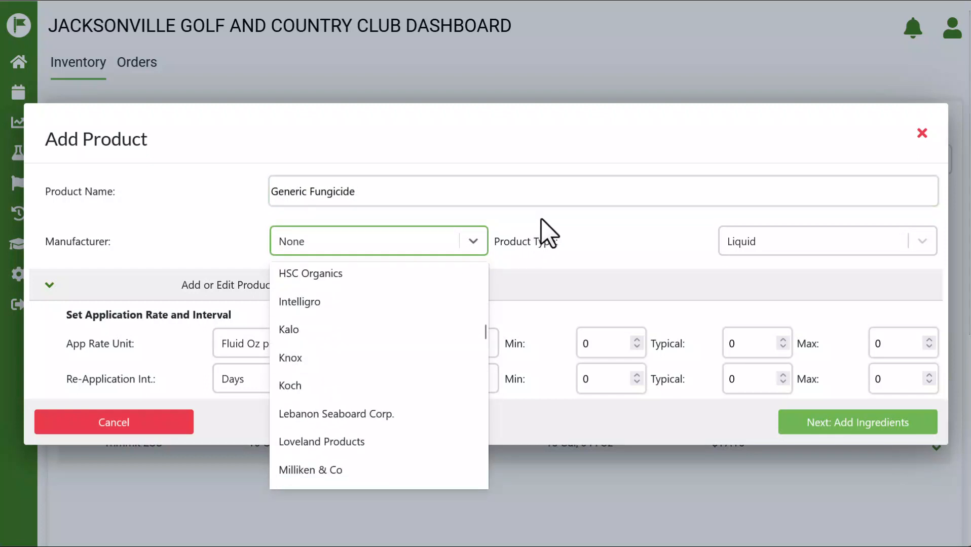
click(542, 233)
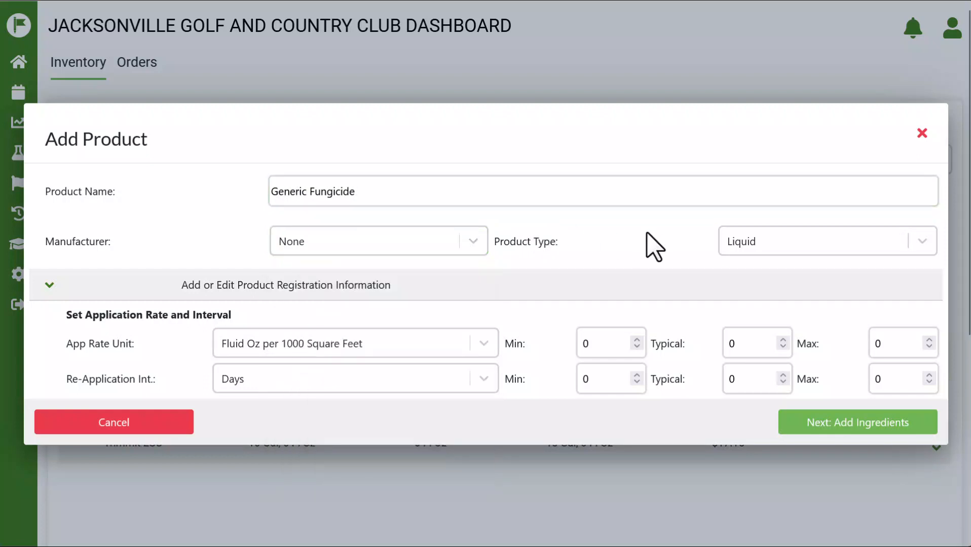
- Try the Soluble and Granular product types for Generic Fungicide, and settle on Soluble
click(793, 246)
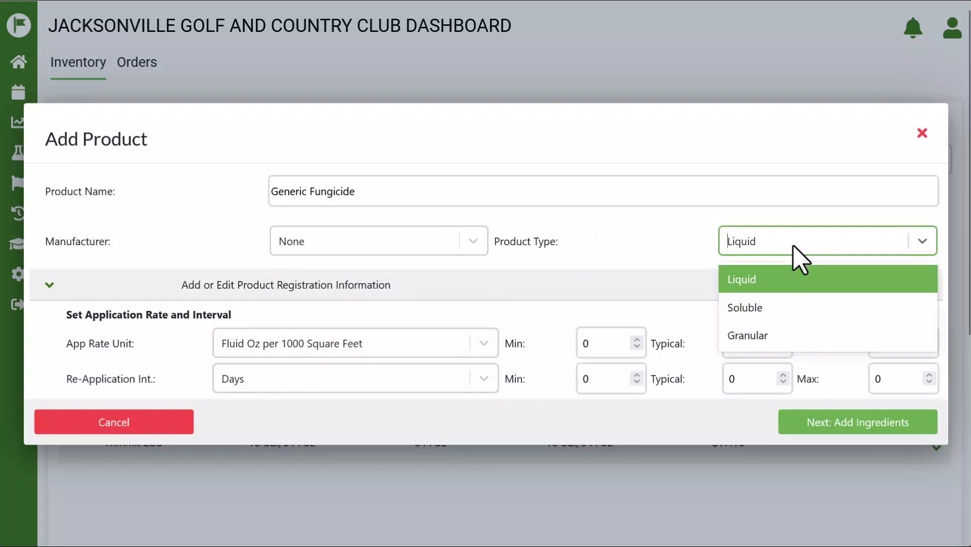
click(793, 308)
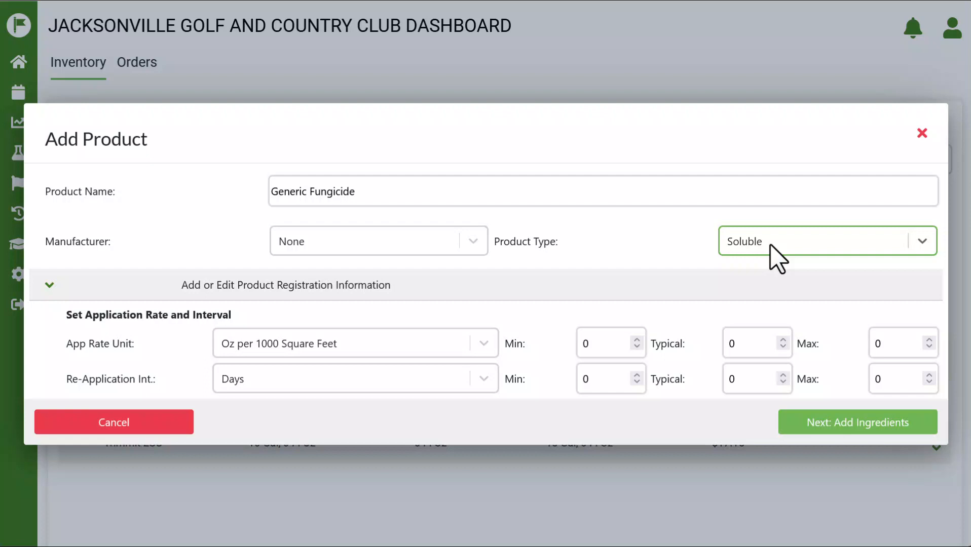
click(777, 257)
click(768, 336)
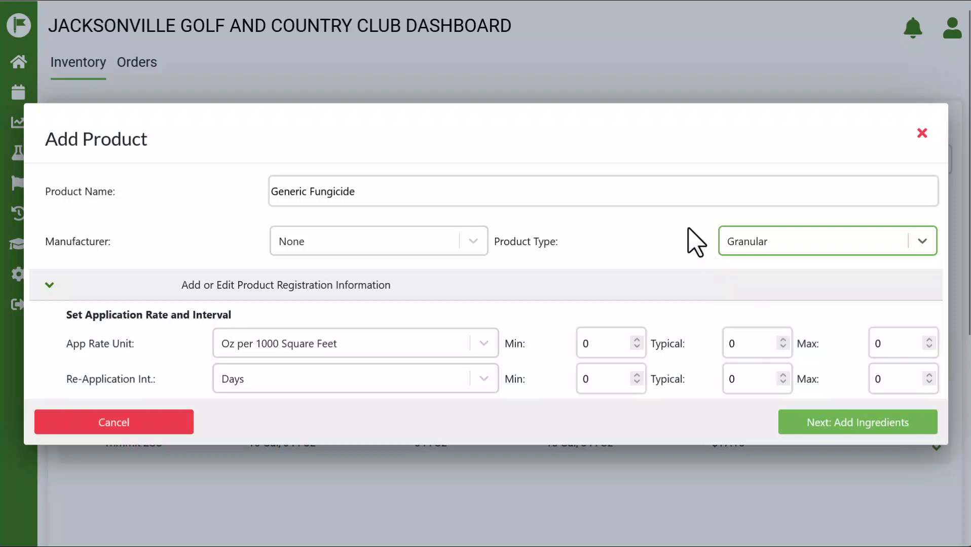
click(774, 251)
click(776, 308)
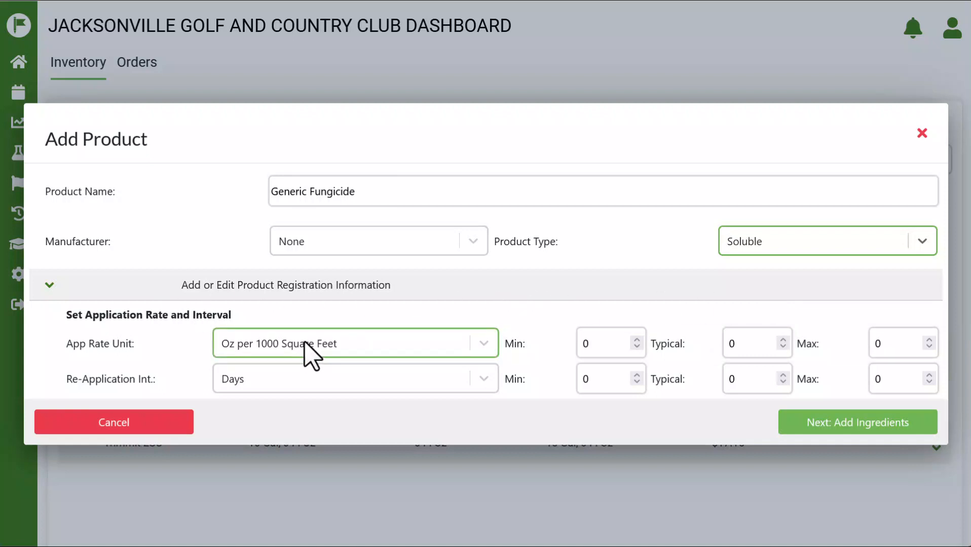
- Set Generic Fungicide's re-application interval to a minimum of 7, typical of 14 and maximum of 21 days
click(607, 380)
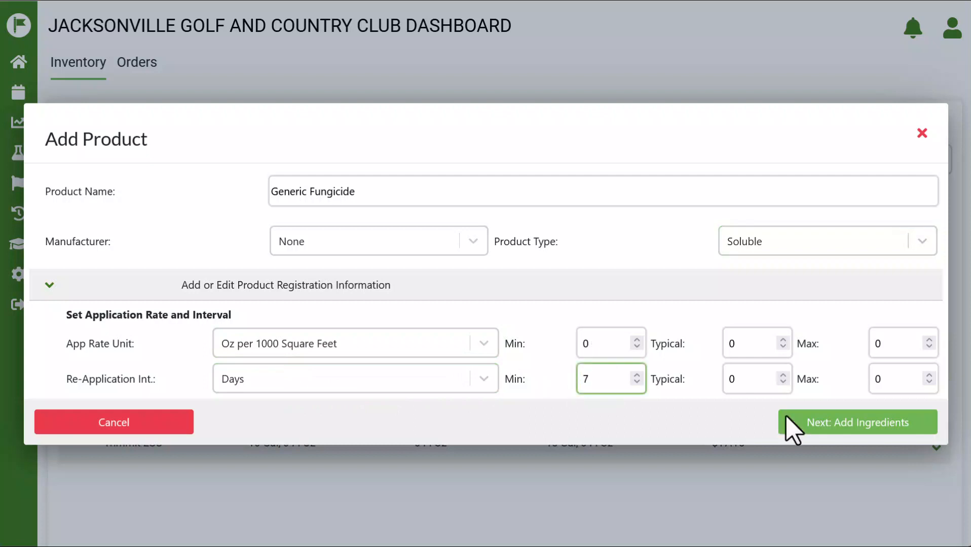
click(882, 381)
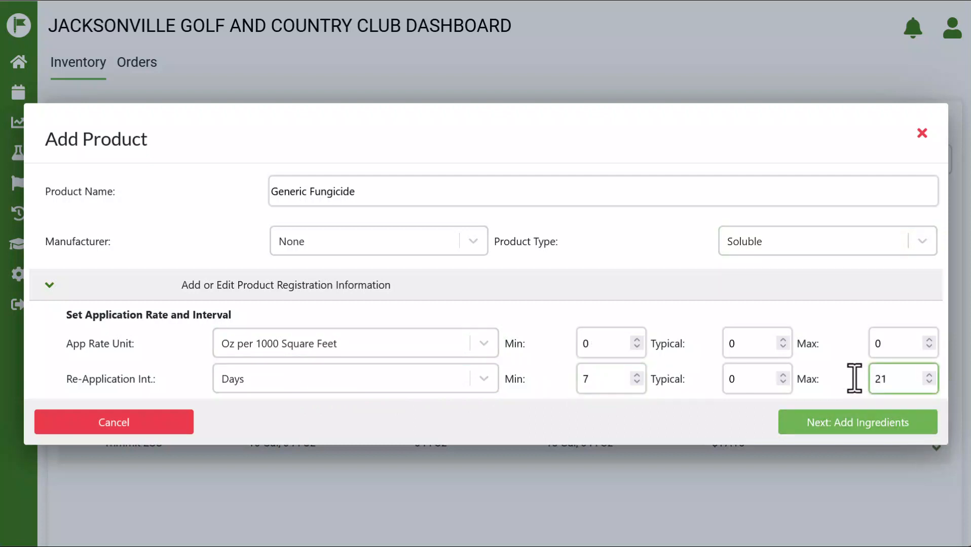
click(729, 382)
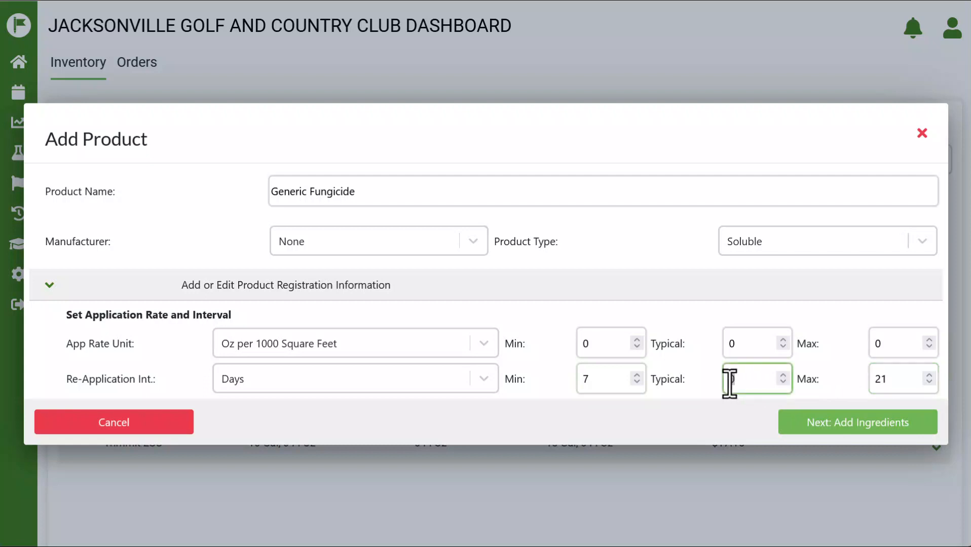
text(14)
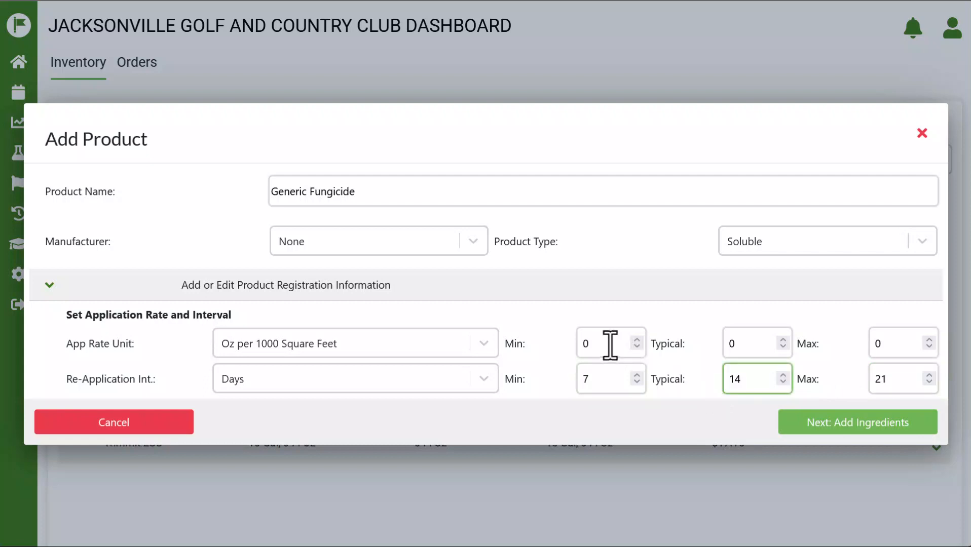
- Set Generic Fungicide's application rate to minimum 1, typical 4 and maximum 5 oz per 1000 square feet
click(581, 343)
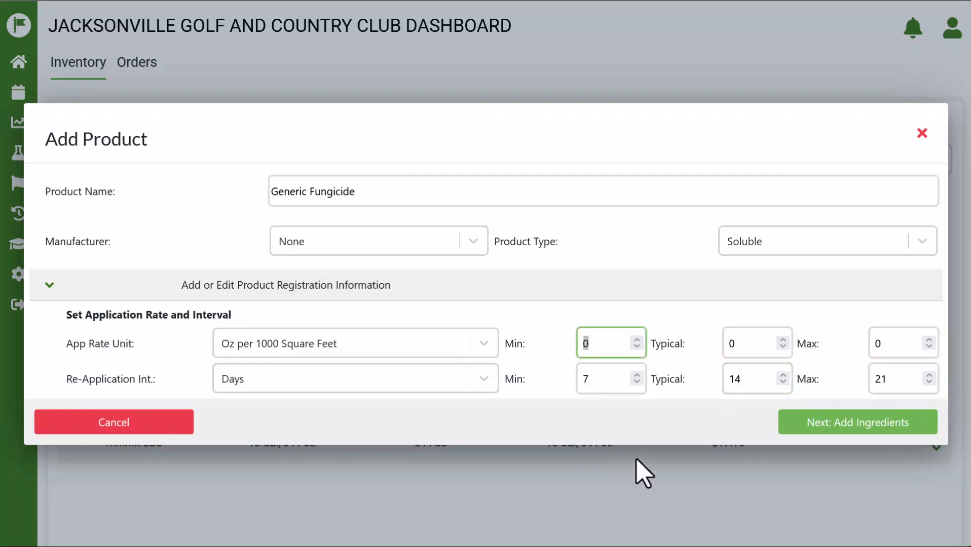
click(884, 342)
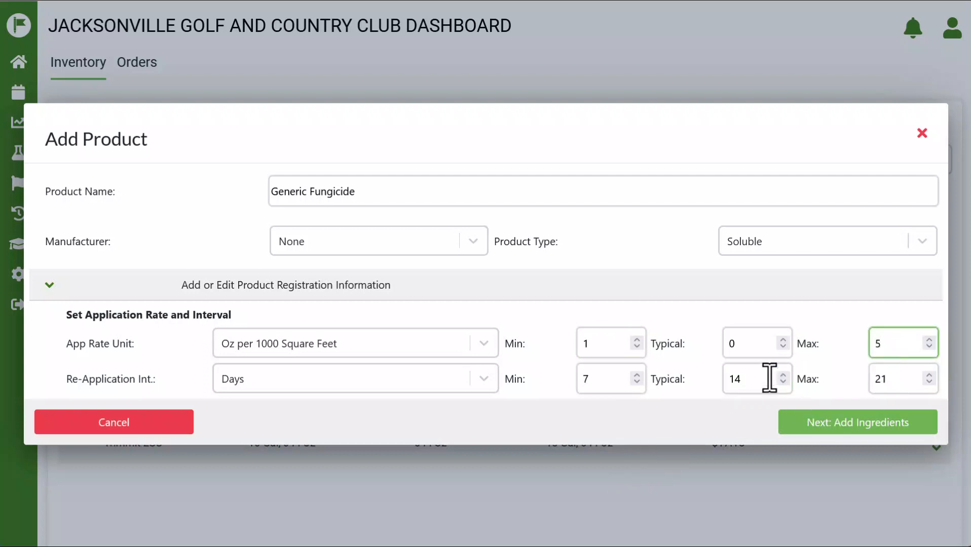
click(730, 345)
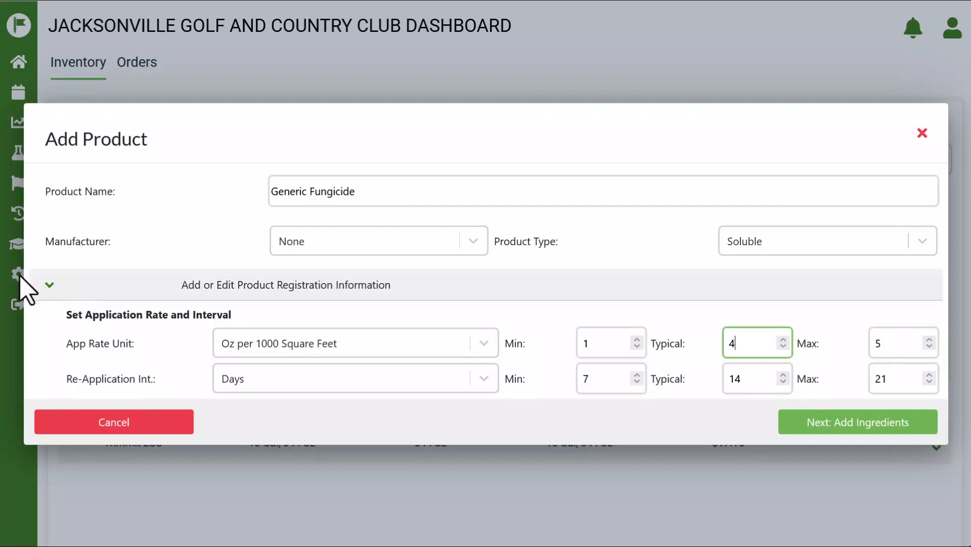
- Fill in Generic Fungicide's registration information with signal word Caution, EPA registration number 12554-2415 and restricted use No
click(49, 286)
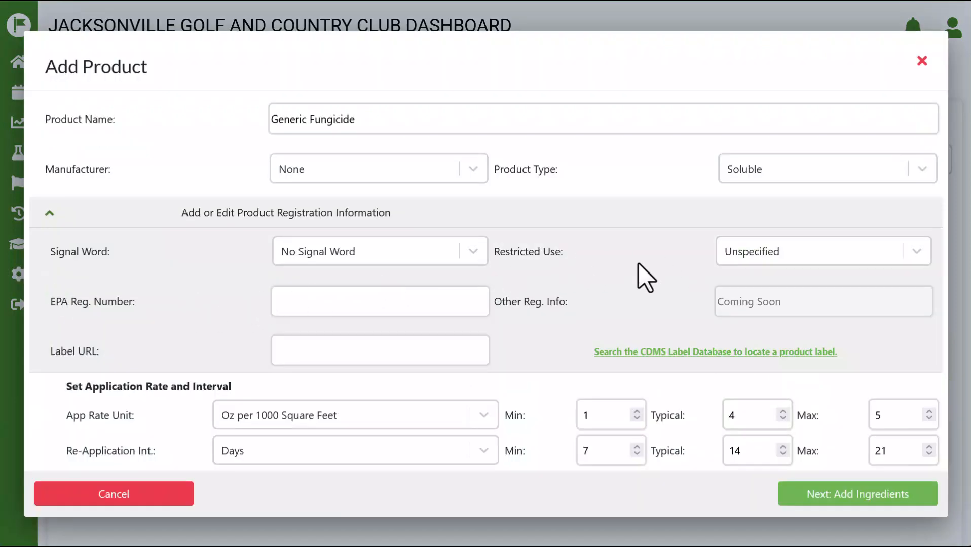
click(374, 258)
click(372, 290)
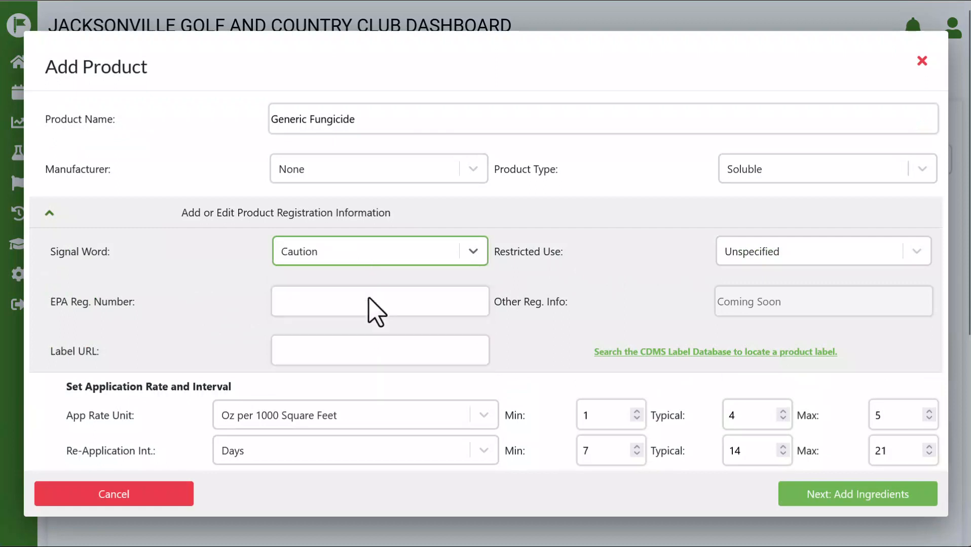
click(375, 303)
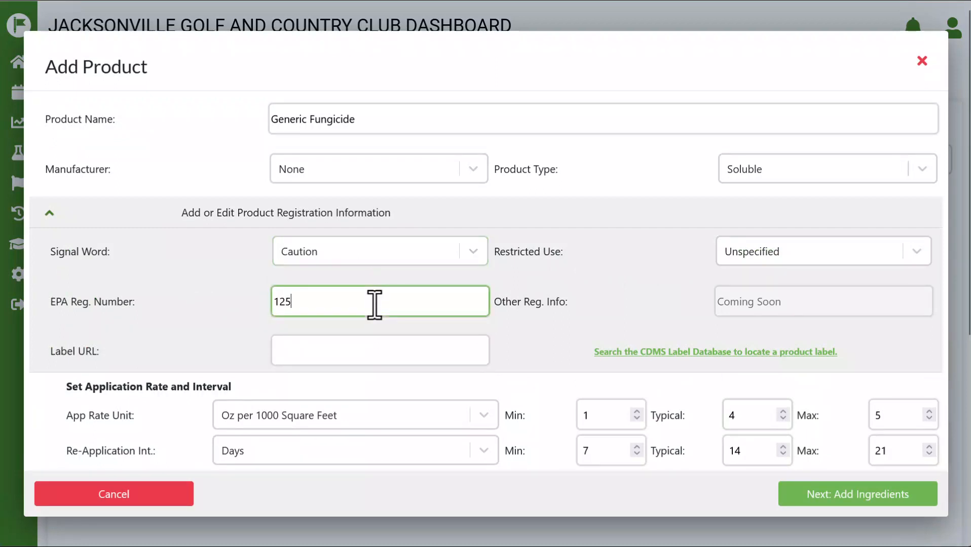
text(12554-2415)
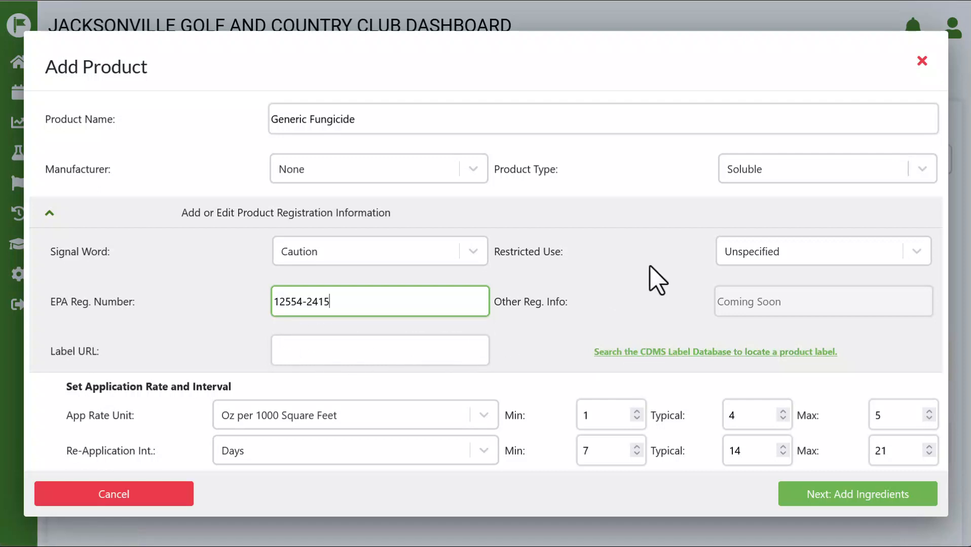
click(792, 252)
click(785, 318)
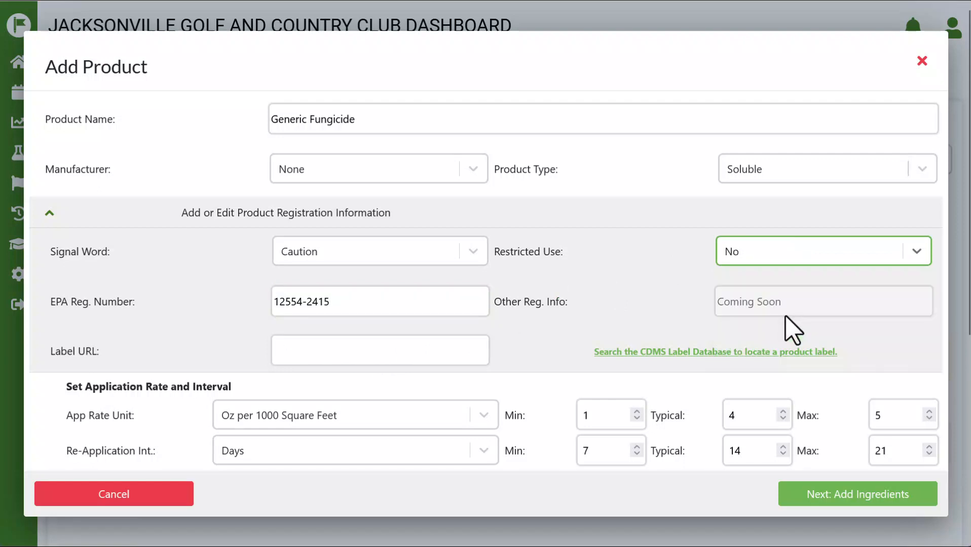
- Proceed to Generic Fungicide's ingredients and add Boscalid as a pesticide active ingredient at 30% AI
click(834, 494)
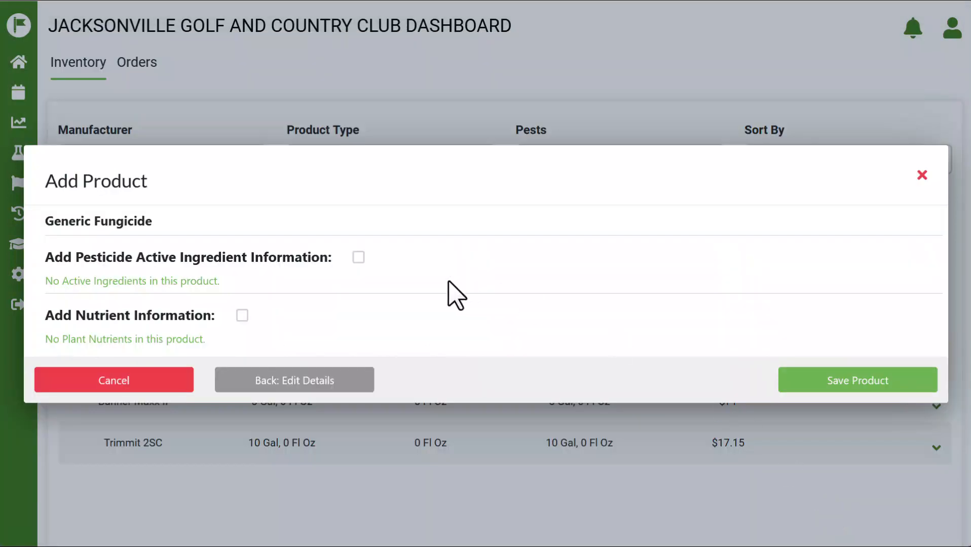
click(358, 258)
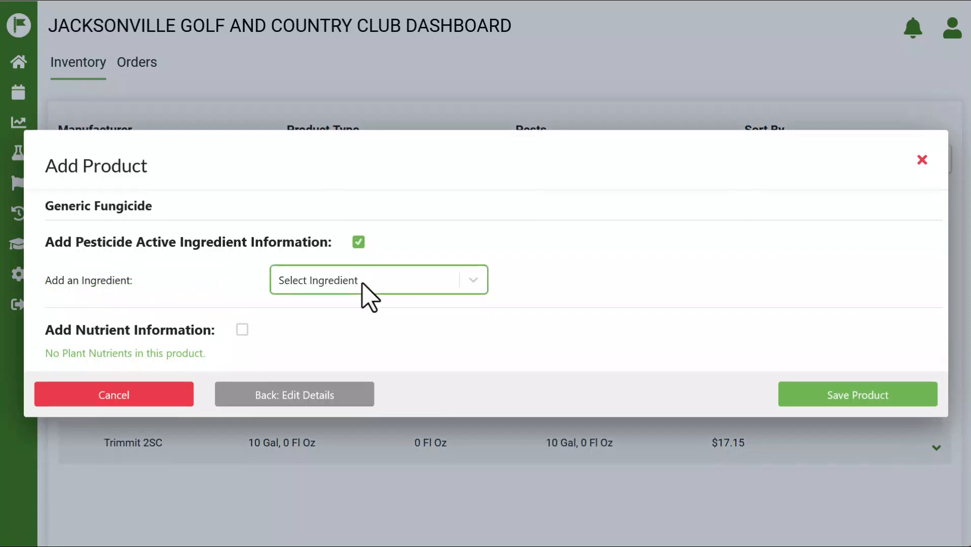
click(362, 282)
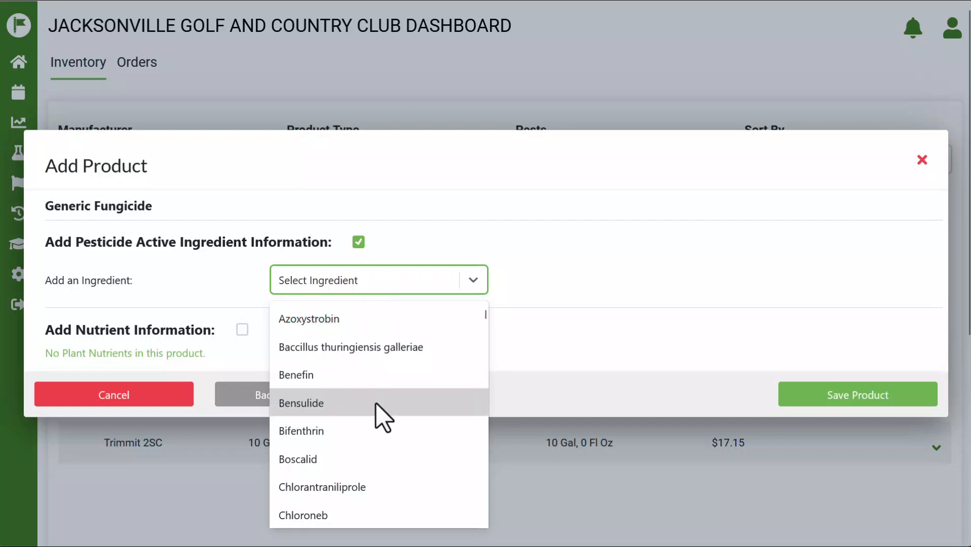
scroll(377, 413, down, 2)
click(368, 376)
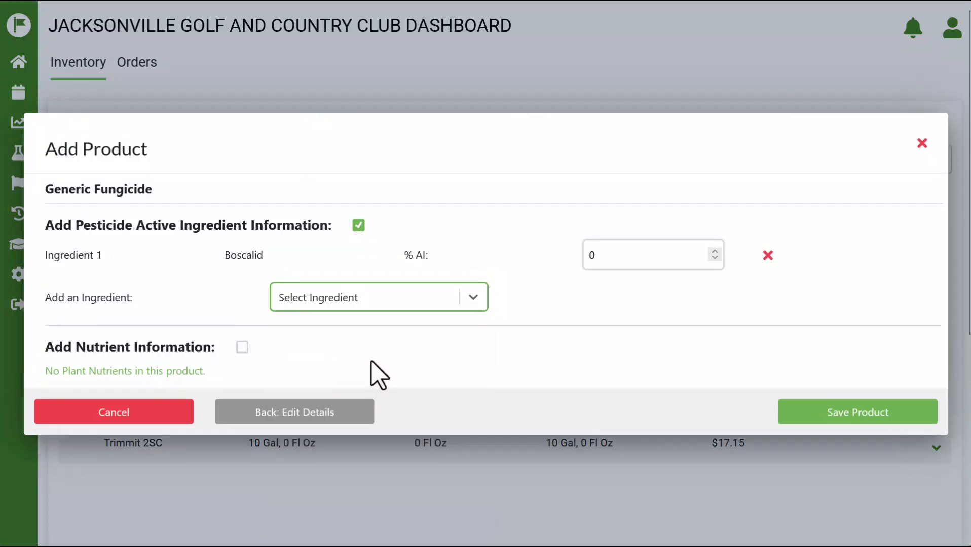
double_click(577, 256)
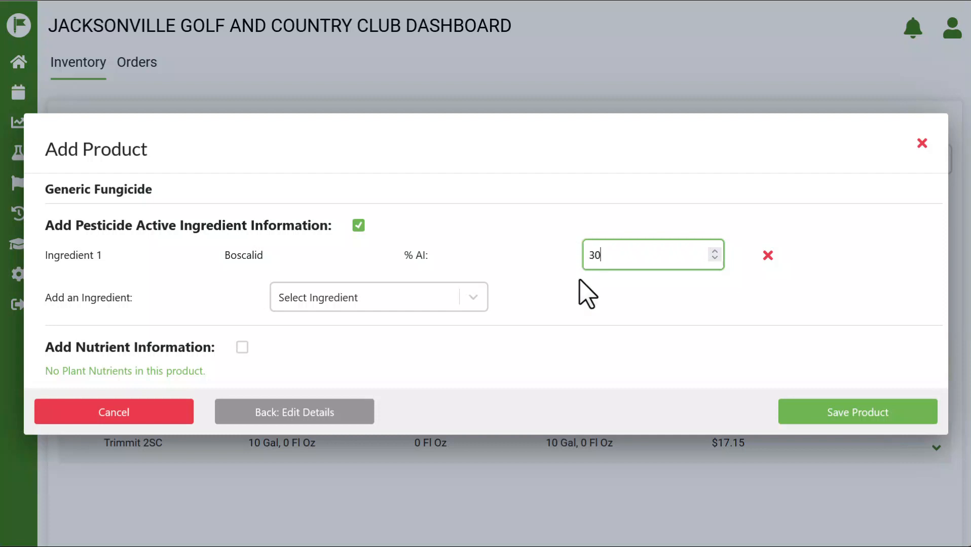
- Find Metconazole in the ingredient options and add it as the second active ingredient at 20% AI
click(425, 307)
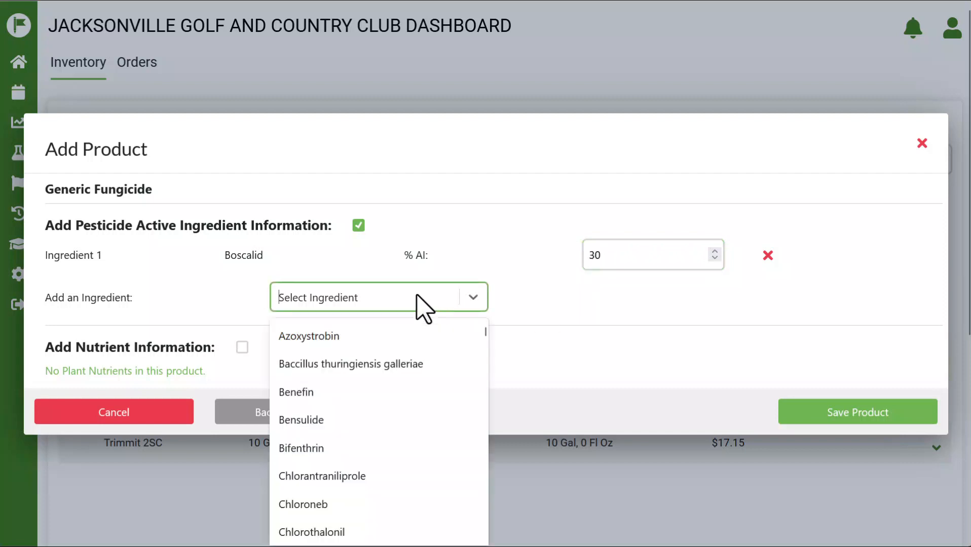
scroll(397, 446, down, 6)
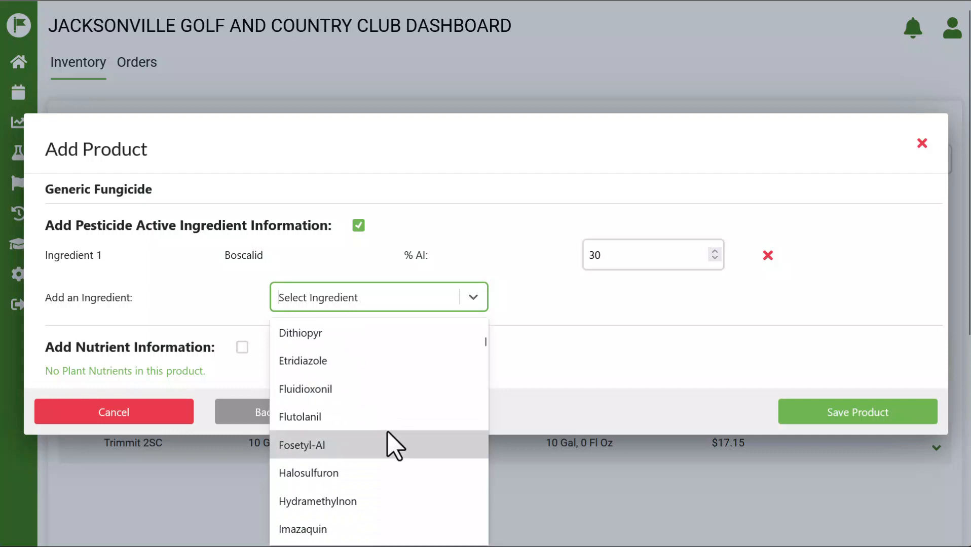
scroll(387, 433, down, 10)
scroll(395, 446, down, 15)
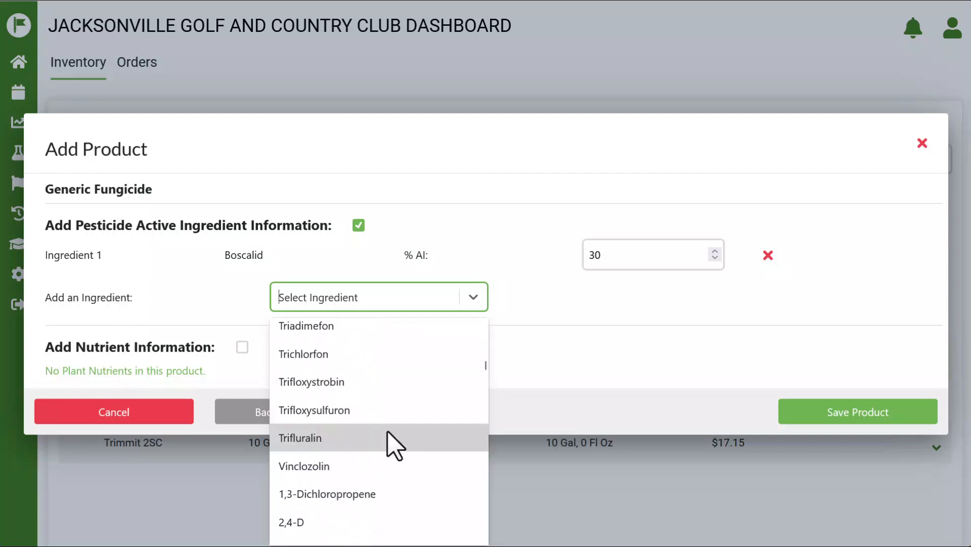
scroll(395, 446, down, 8)
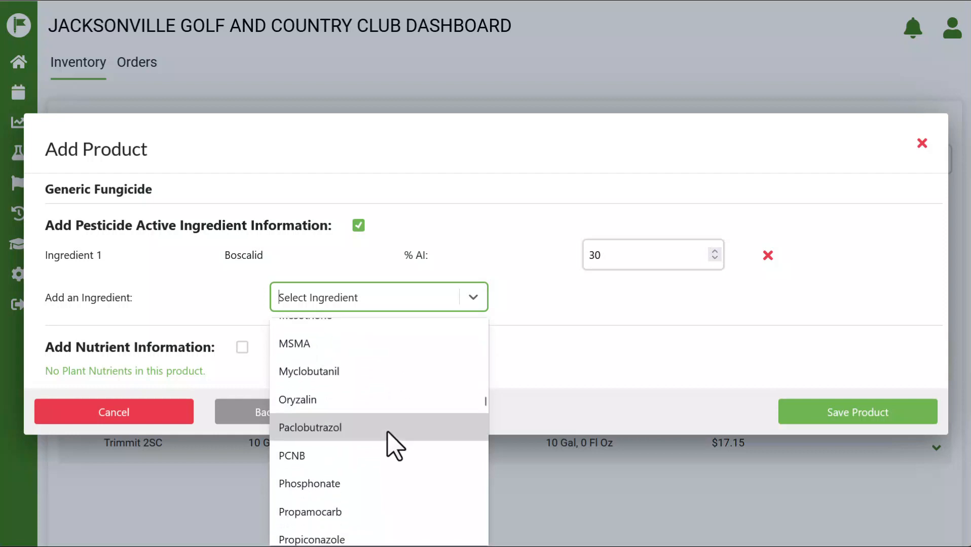
scroll(395, 446, down, 5)
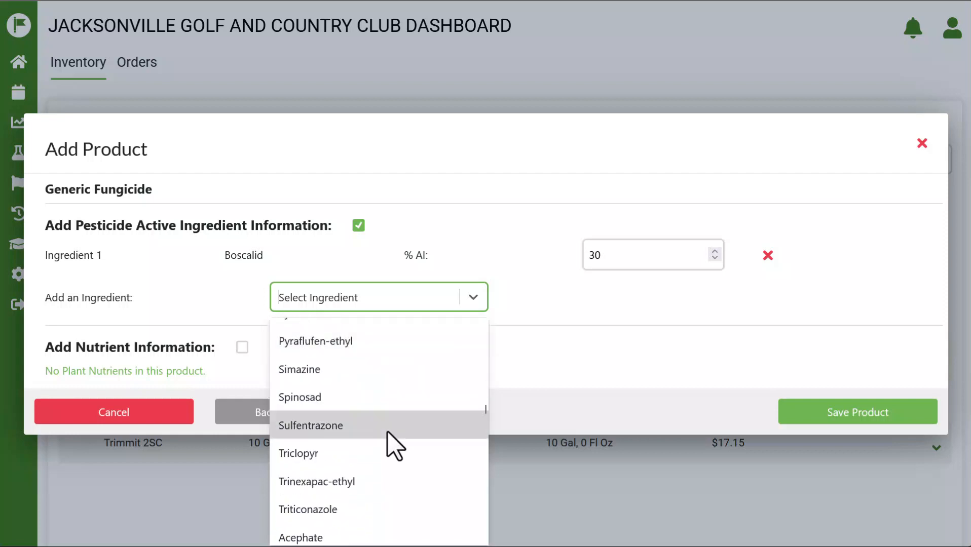
scroll(394, 445, down, 3)
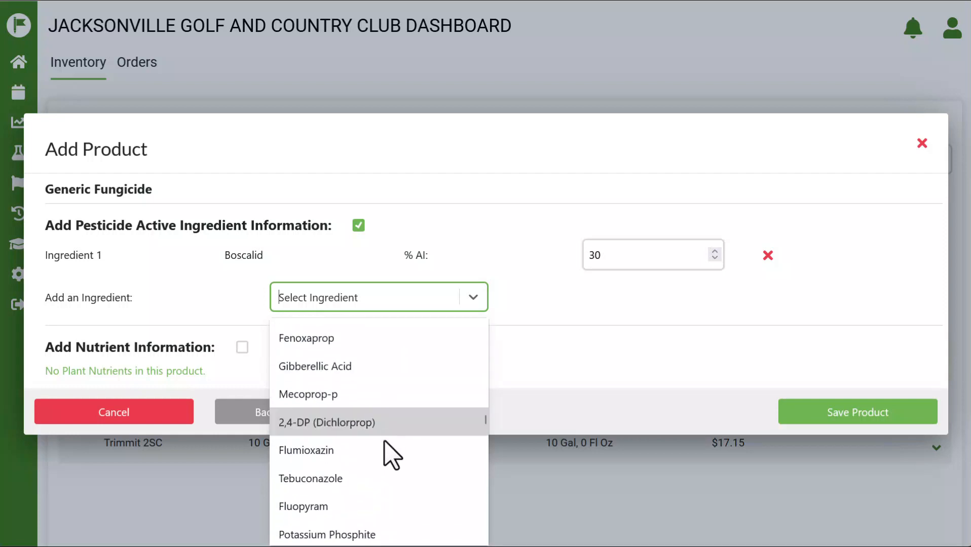
scroll(380, 451, down, 5)
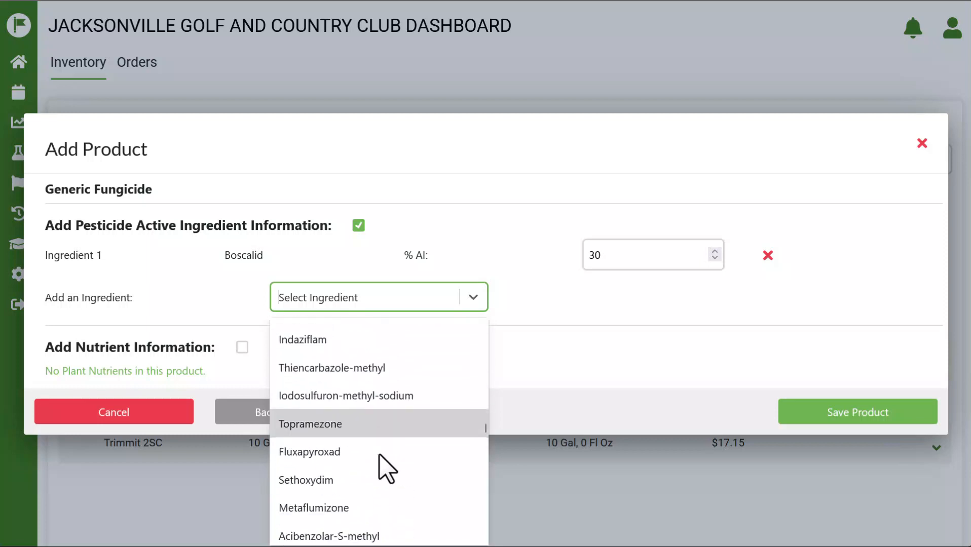
text(me)
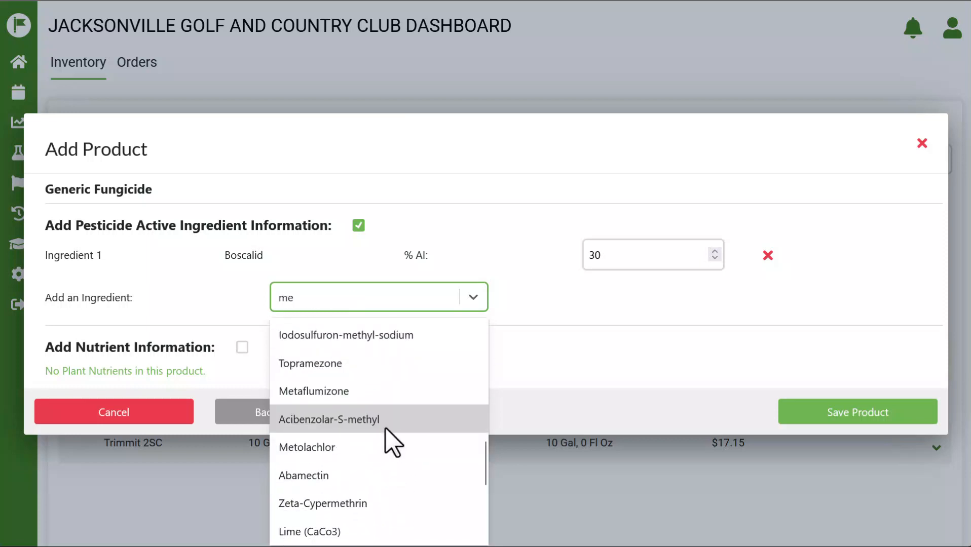
text(t)
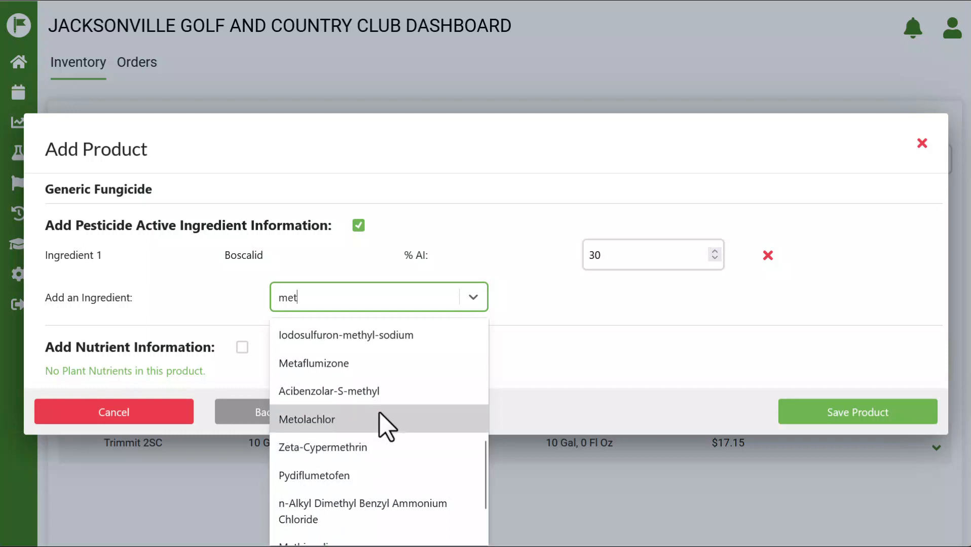
scroll(383, 400, down, 2)
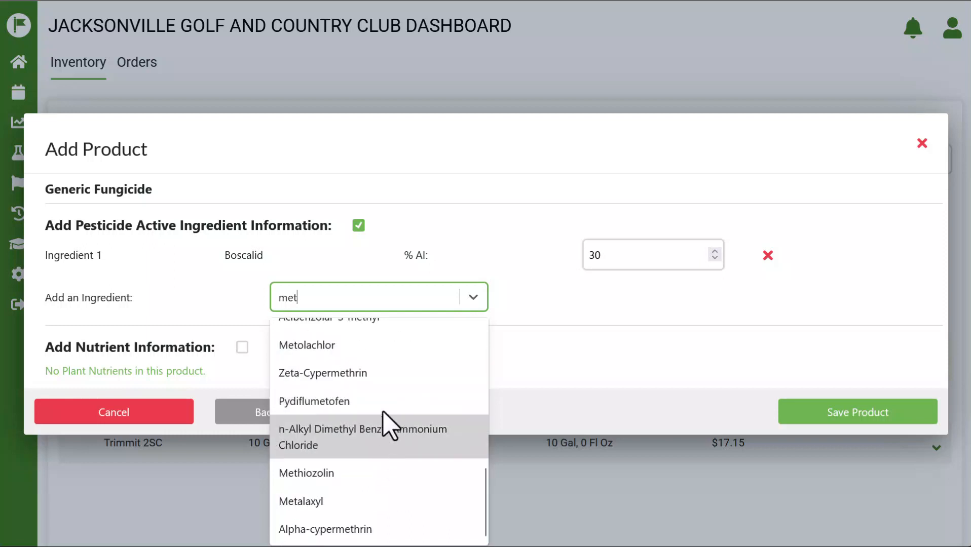
text(co)
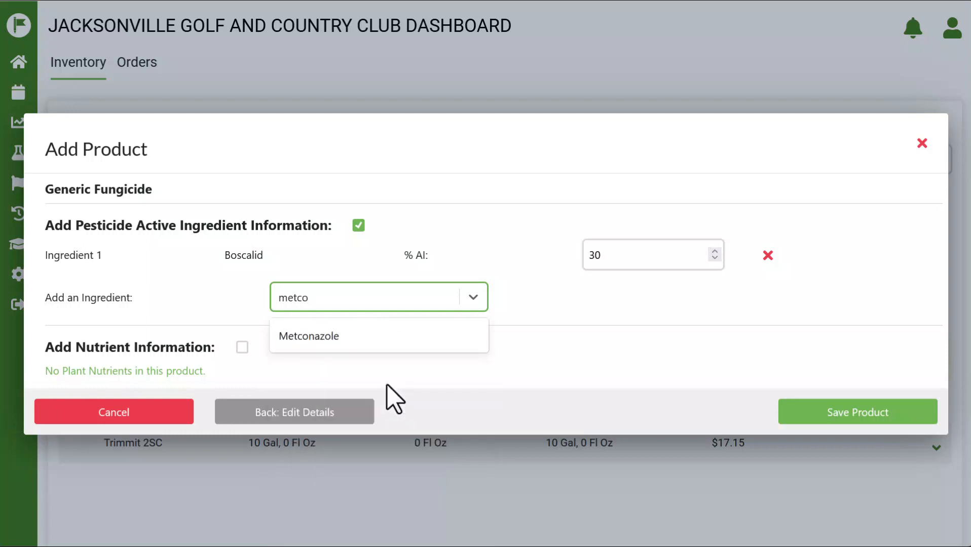
click(430, 334)
click(615, 273)
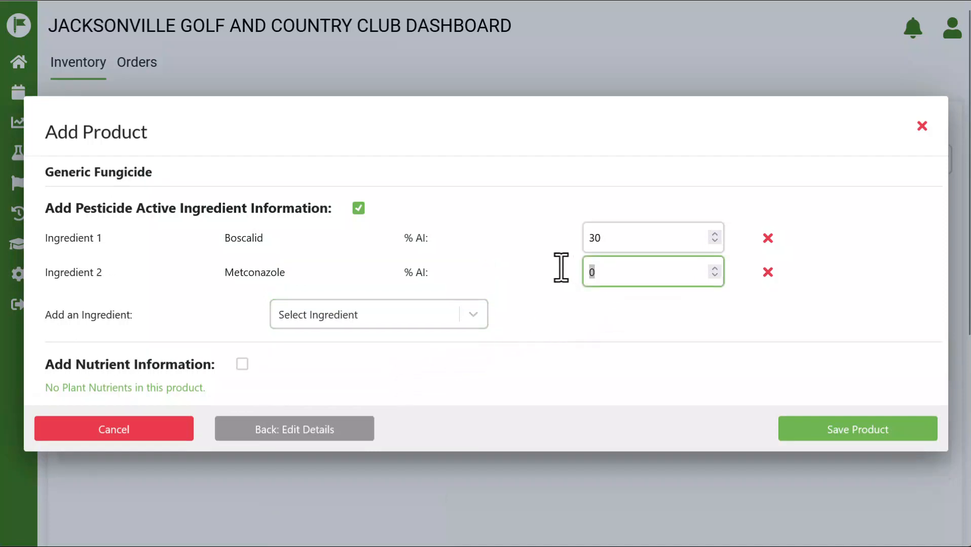
click(603, 324)
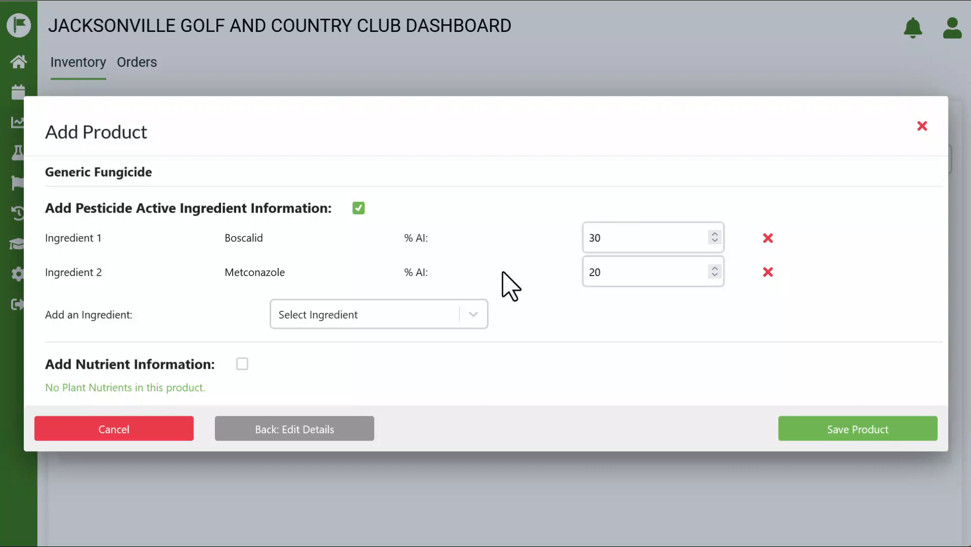
- Try adding nutrient N at 15% by weight to Generic Fungicide, and remove the nutrient information again
click(243, 364)
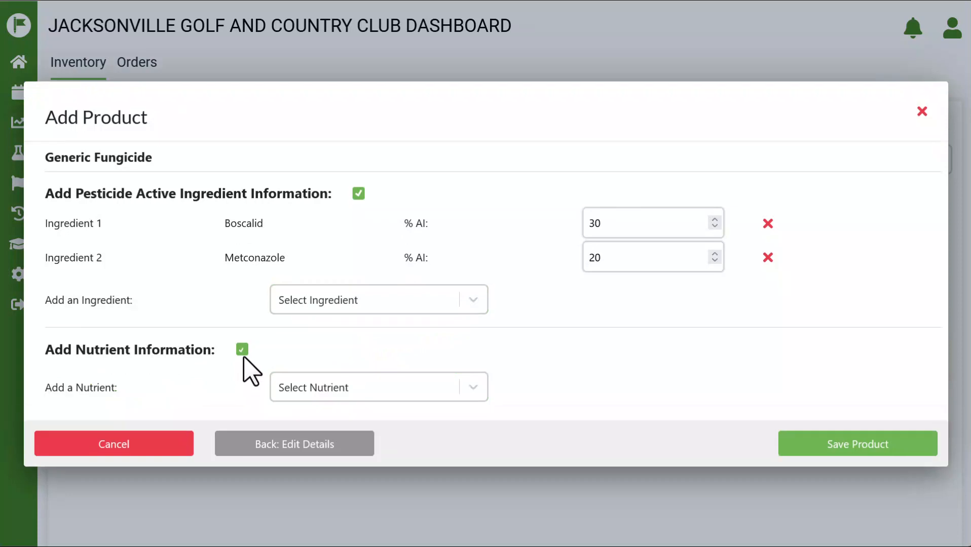
click(415, 393)
click(400, 425)
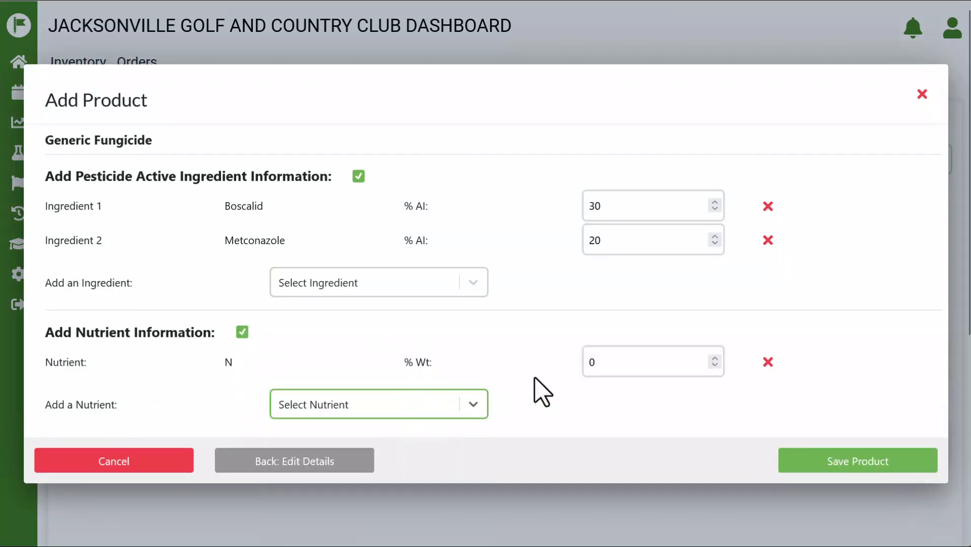
double_click(592, 364)
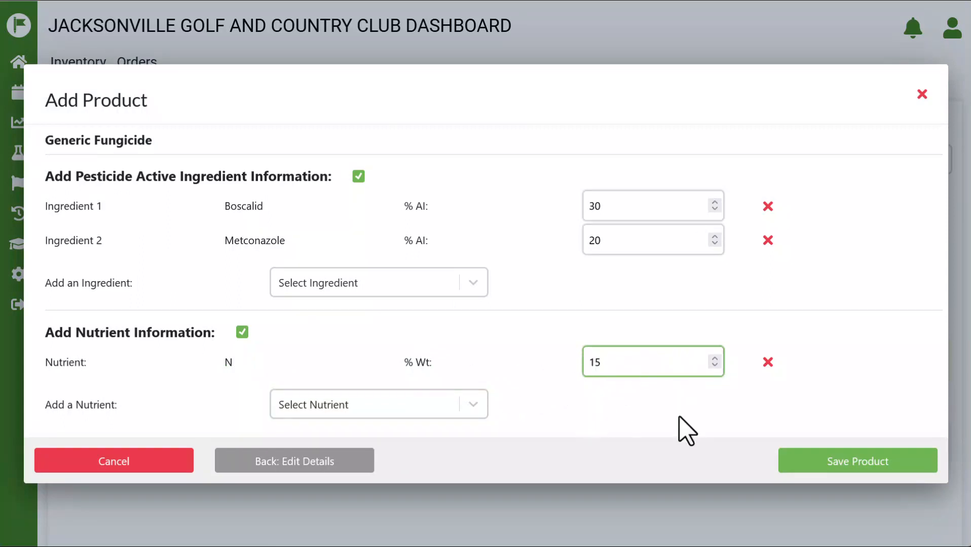
click(242, 333)
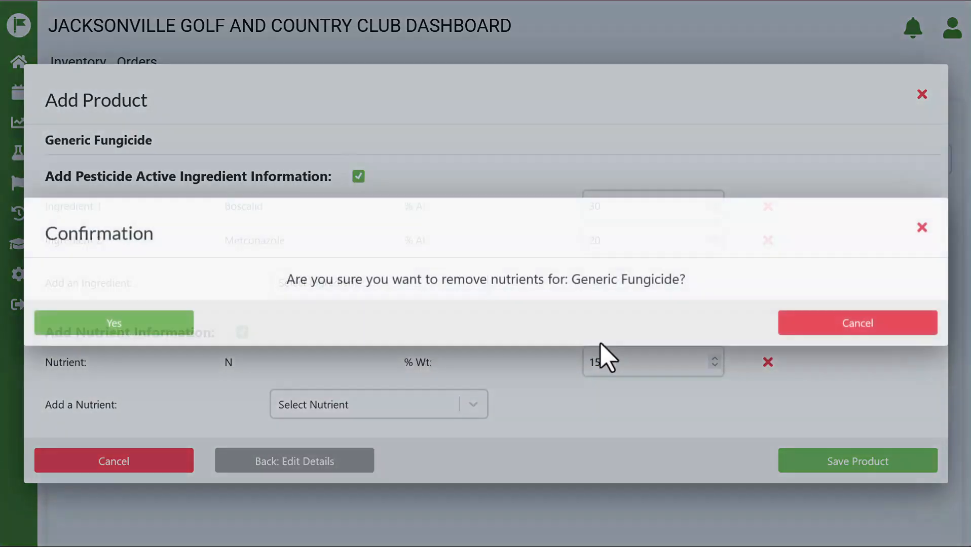
click(119, 328)
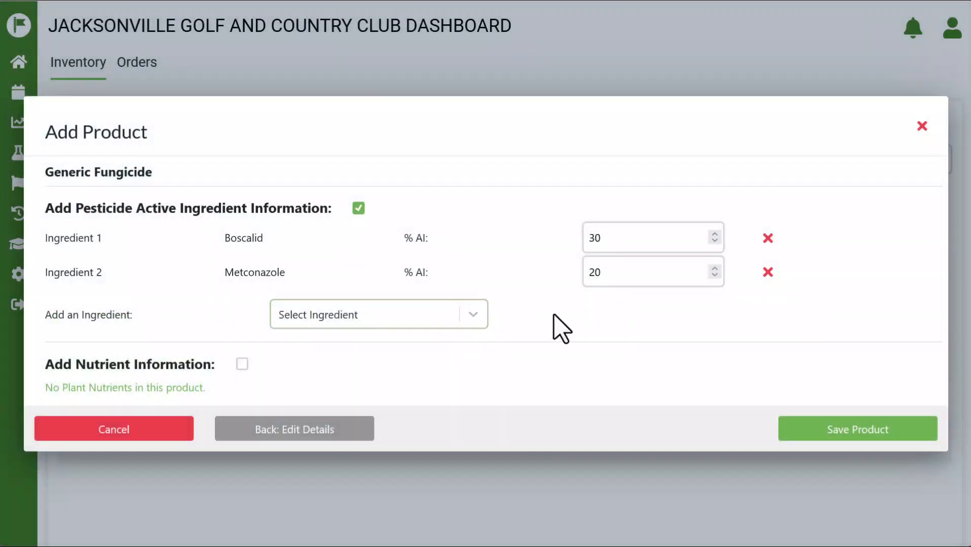
- Save Generic Fungicide's ingredients and record an existing inventory of 15 lbs priced at $280 per lb
click(856, 436)
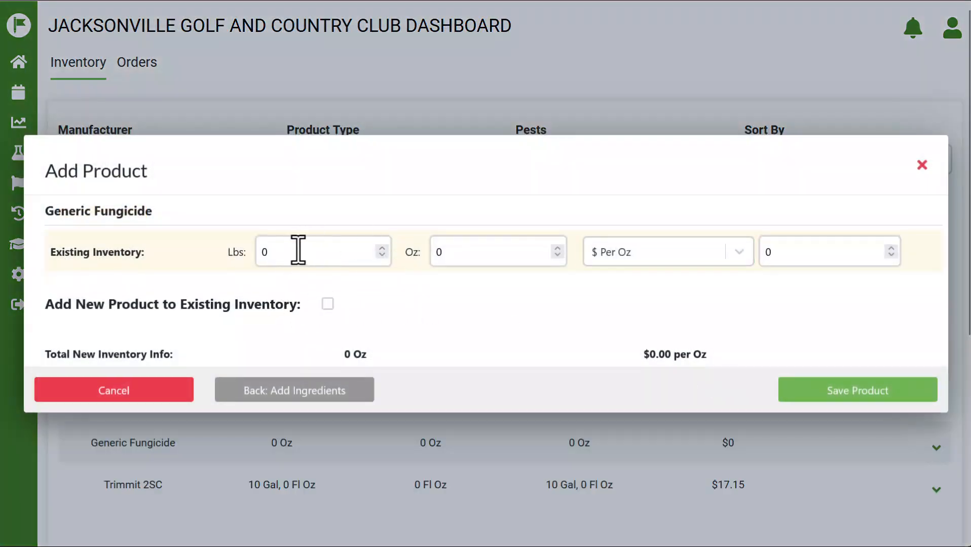
click(249, 250)
text(15)
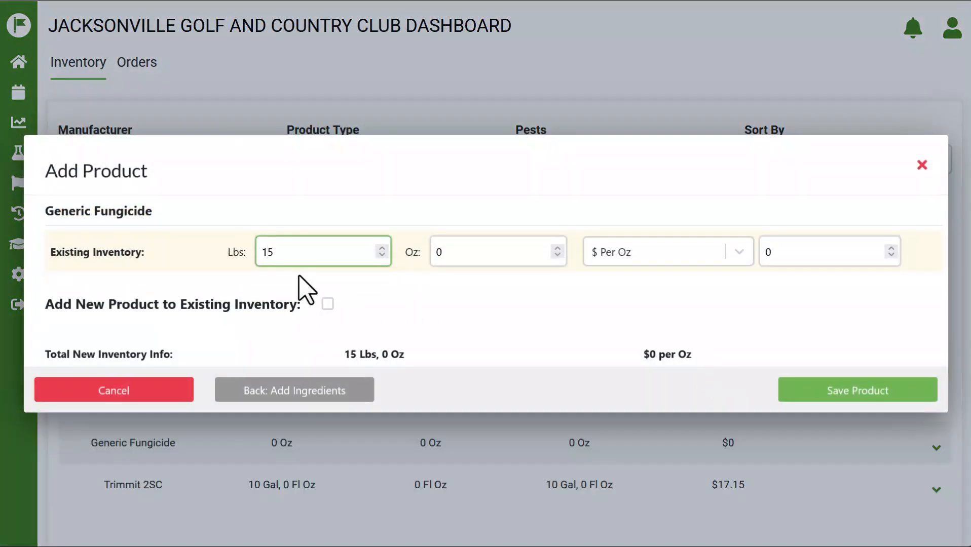
click(663, 267)
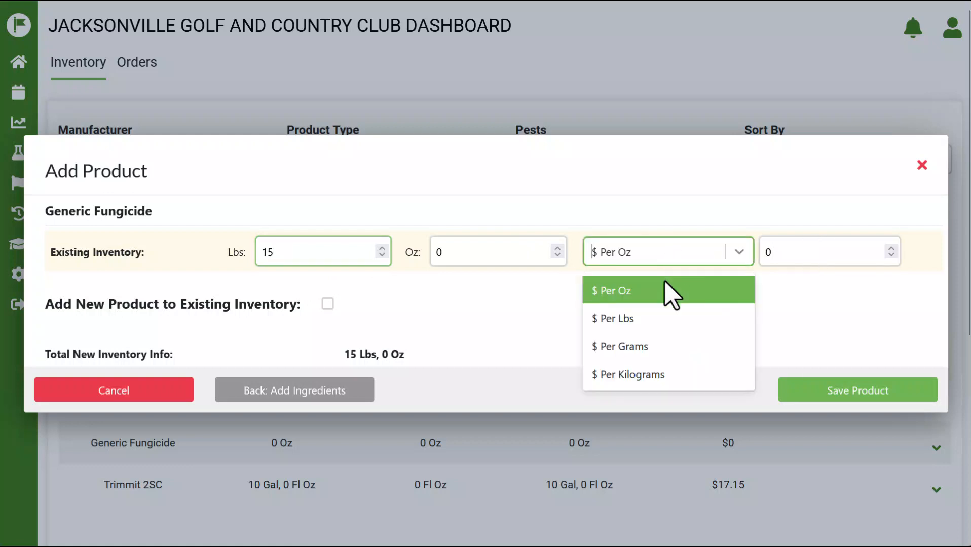
click(663, 320)
drag(801, 255, 760, 252)
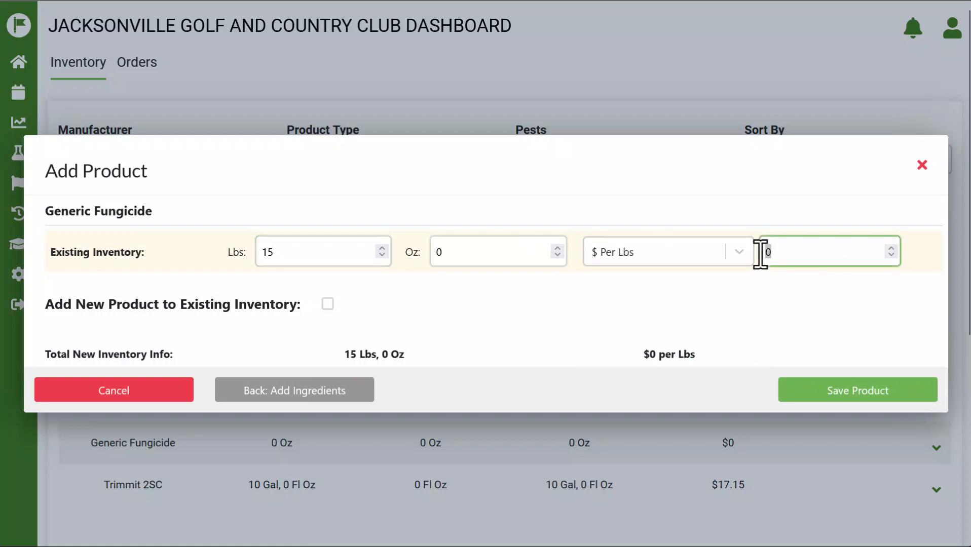
text(280)
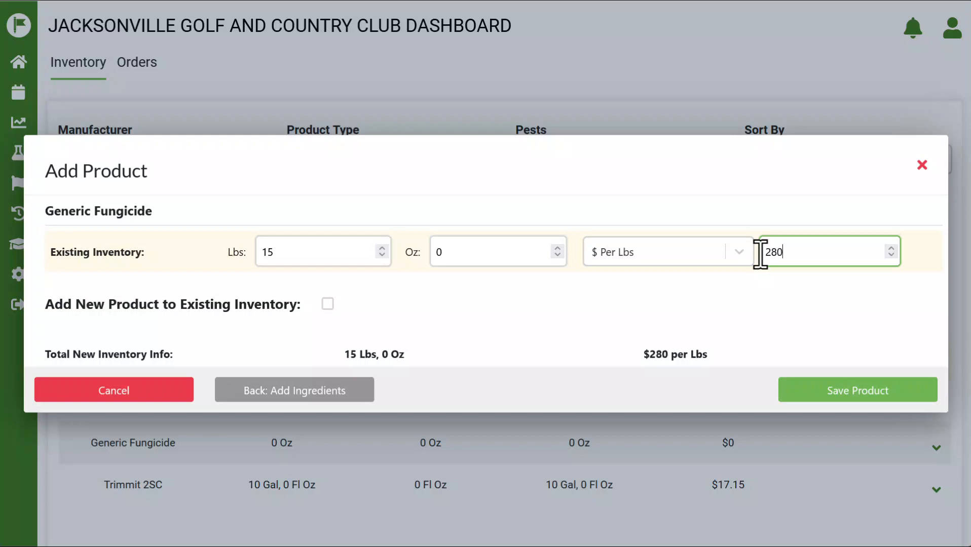
click(831, 393)
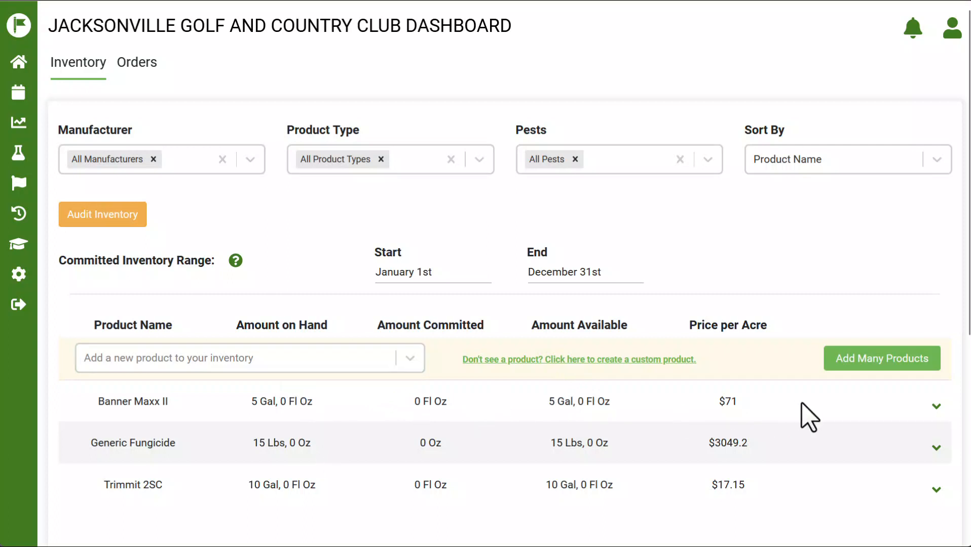
- Create a custom product named Generic Liquid Fertilizer and proceed to its ingredients
click(515, 360)
click(295, 195)
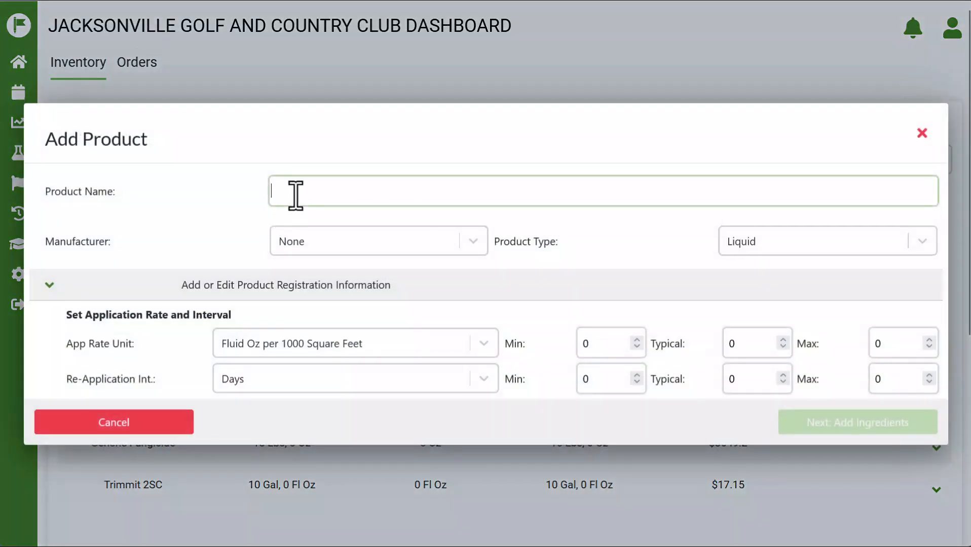
text(Generic Liquid Fertilizer)
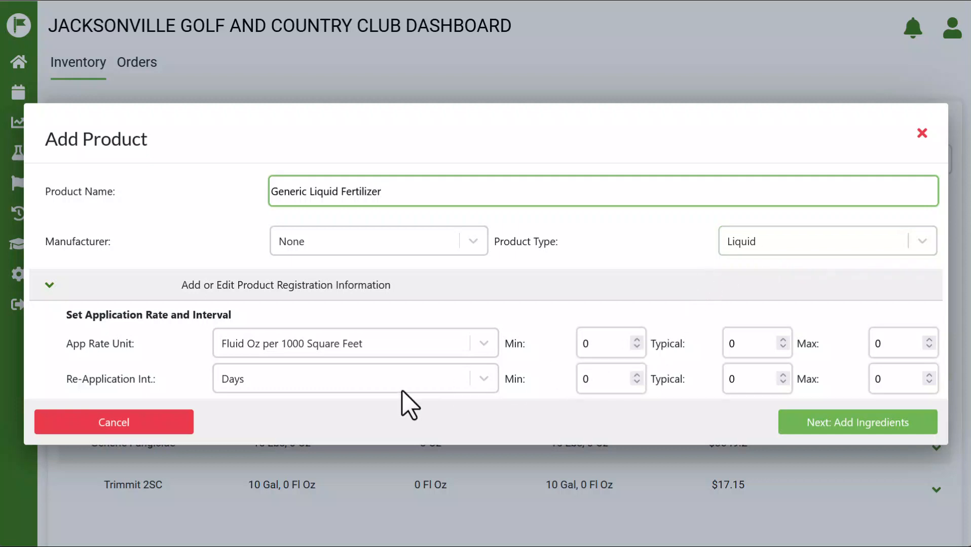
click(881, 437)
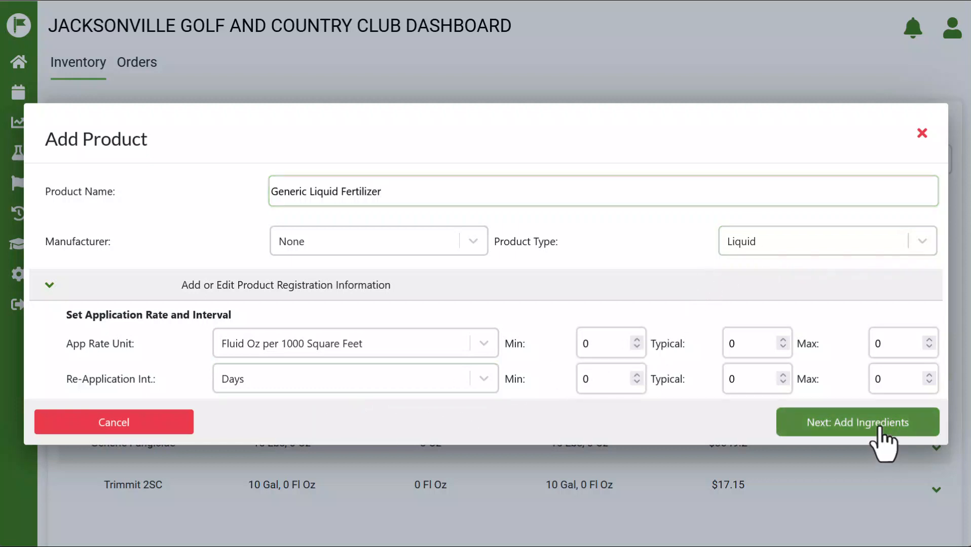
- Enable nutrient information for Generic Liquid Fertilizer and add the nutrients N, K2O and Fe
click(242, 316)
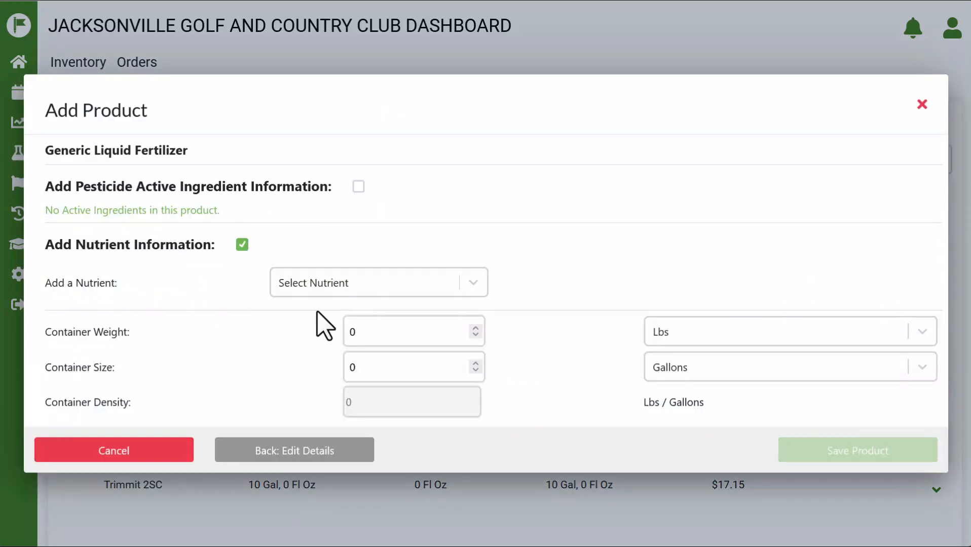
click(362, 299)
click(364, 302)
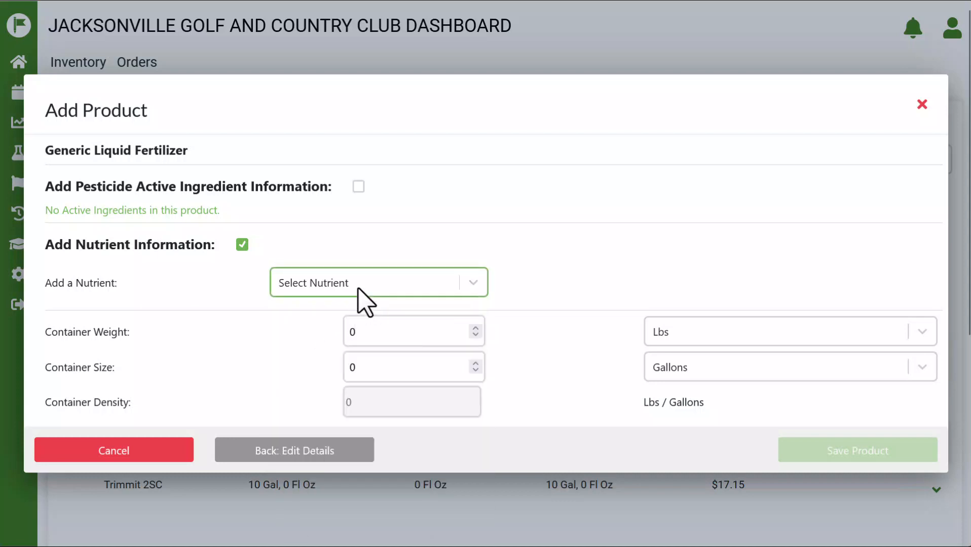
click(358, 289)
click(360, 321)
click(366, 304)
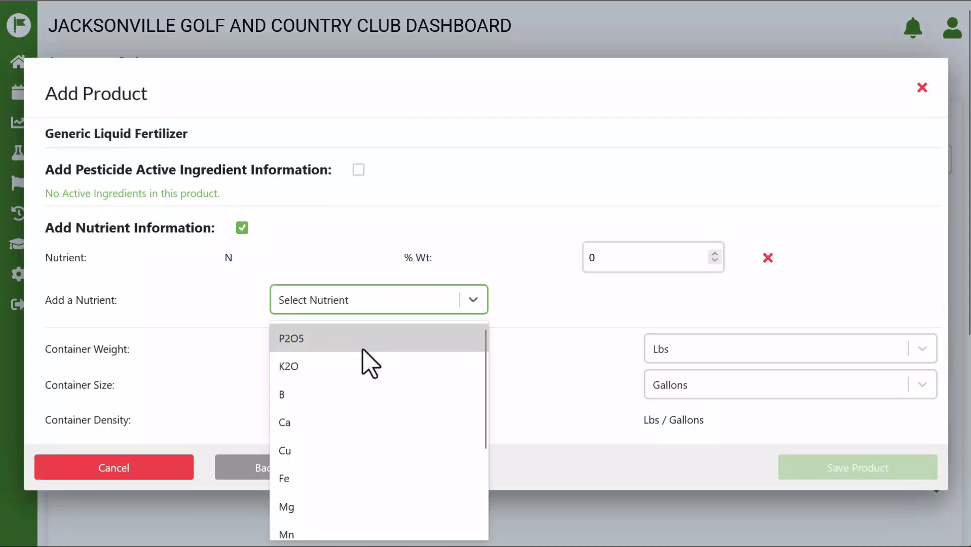
click(363, 372)
click(367, 320)
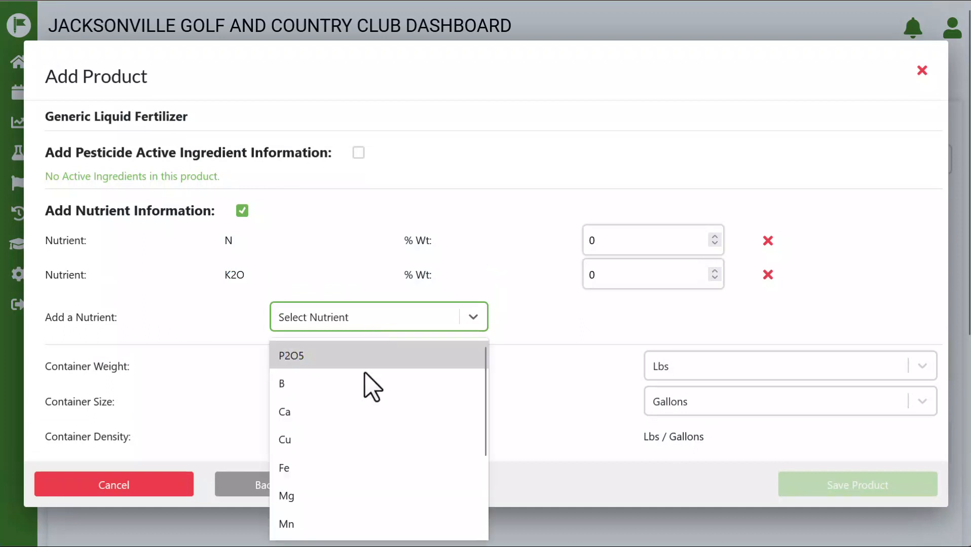
click(383, 479)
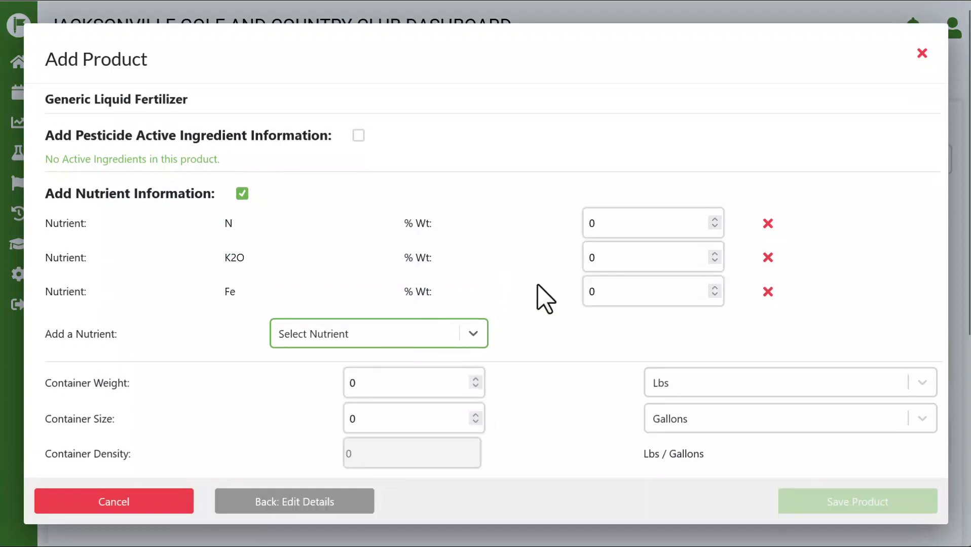
- Set the nutrient percentages by weight to 12 for N, 3 for K2O and 8 for Fe
click(635, 223)
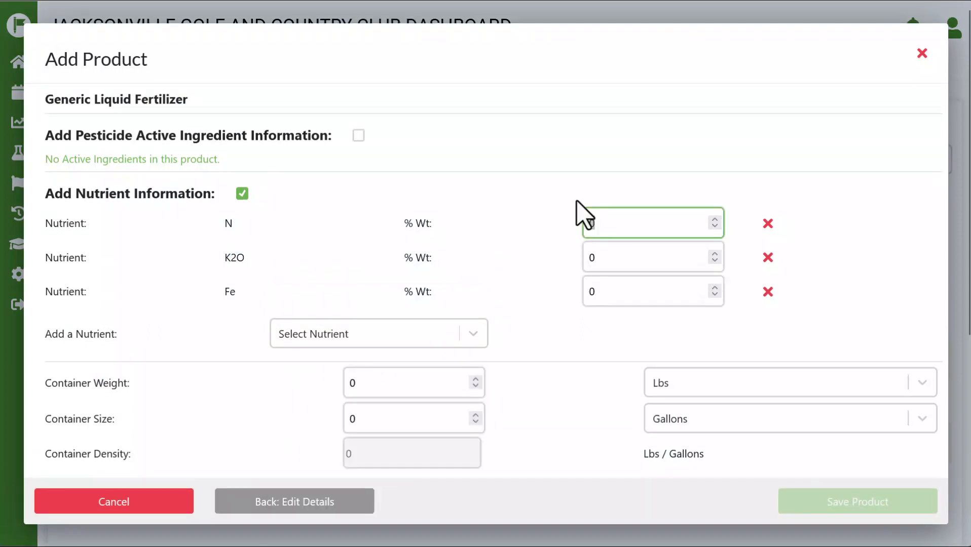
text(12)
double_click(594, 257)
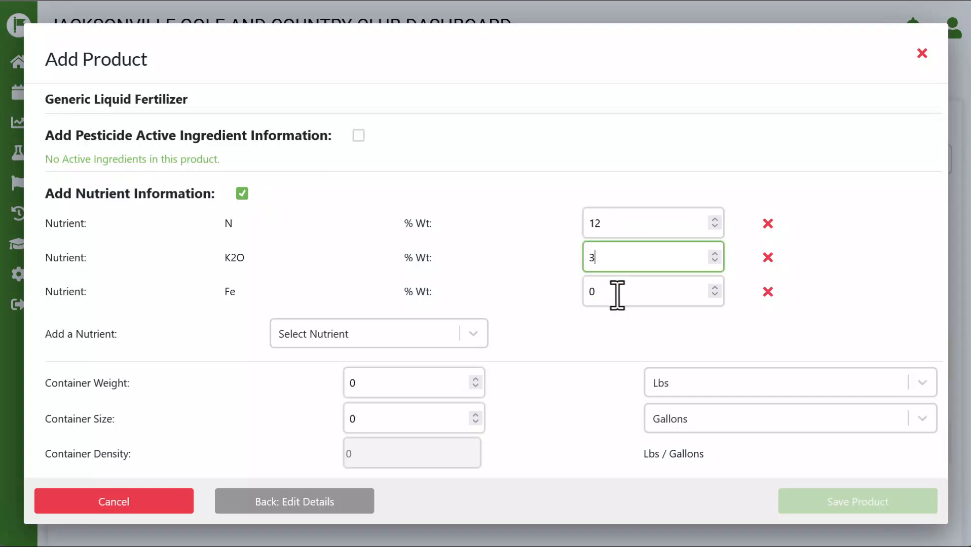
drag(618, 296, 581, 296)
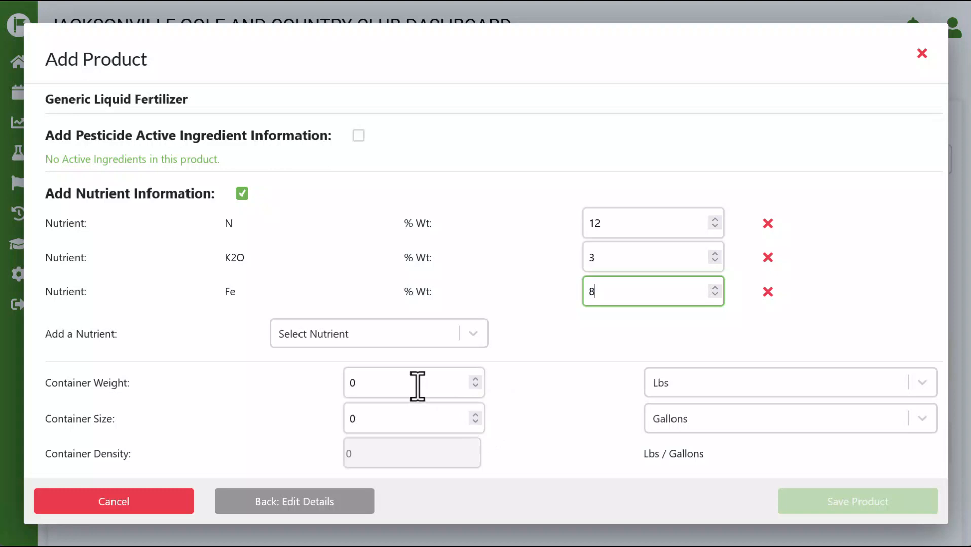
- Set the fertilizer's container weight to 28 lbs and enter its container size in gallons
drag(420, 386, 331, 381)
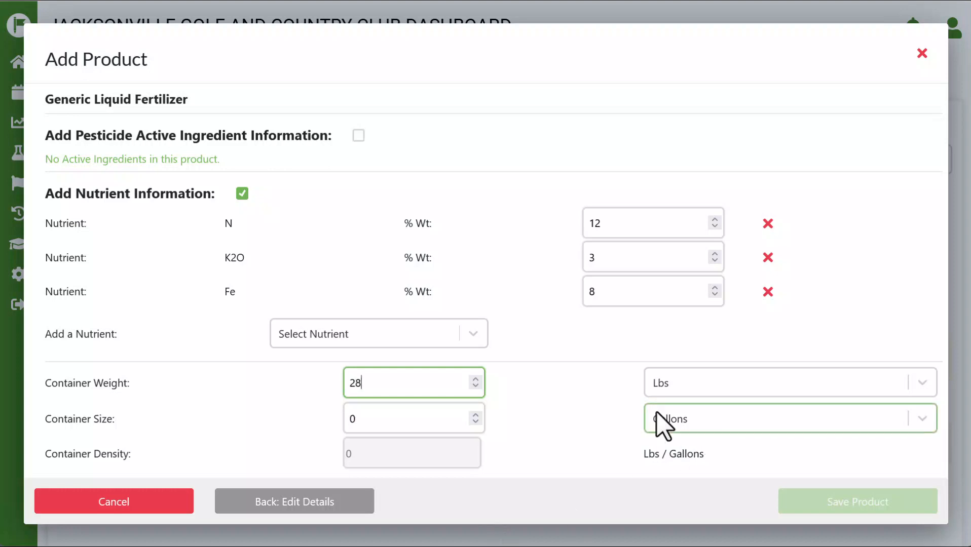
drag(413, 420, 339, 419)
text(2.)
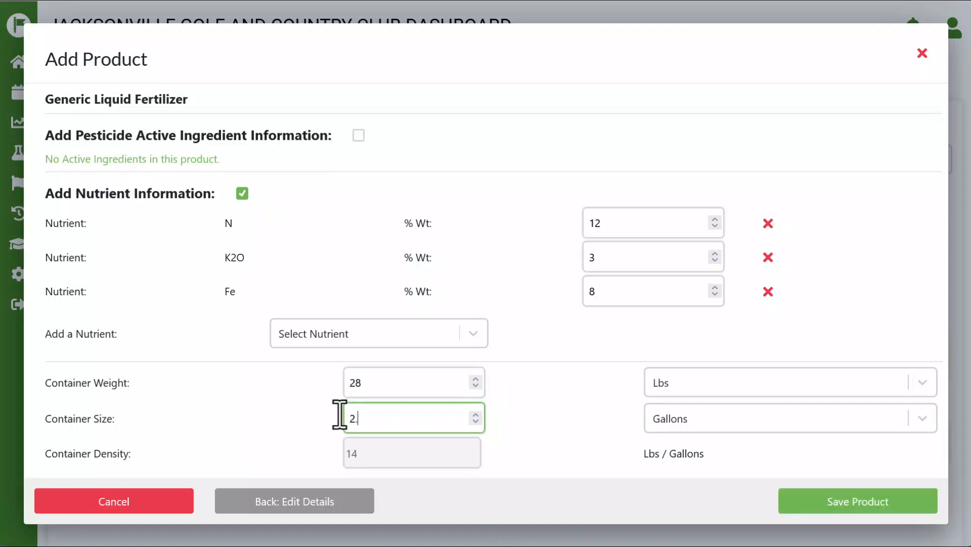